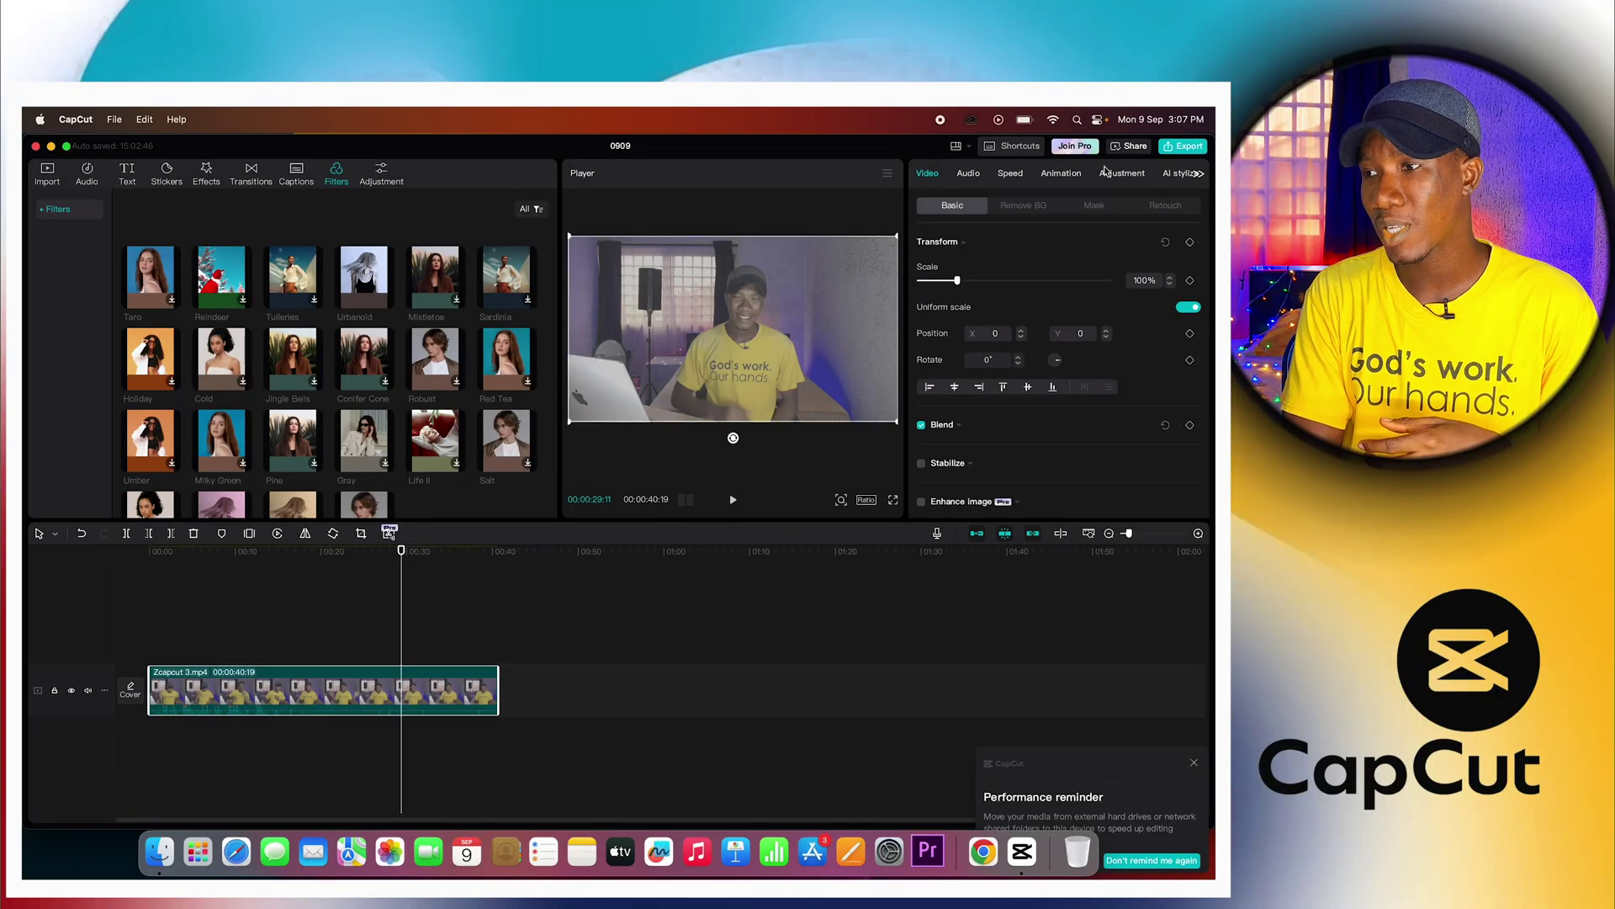
# - Open the Adjustment tab to show the clip's colour match, LUT and Adjust settings
pyautogui.click(1119, 174)
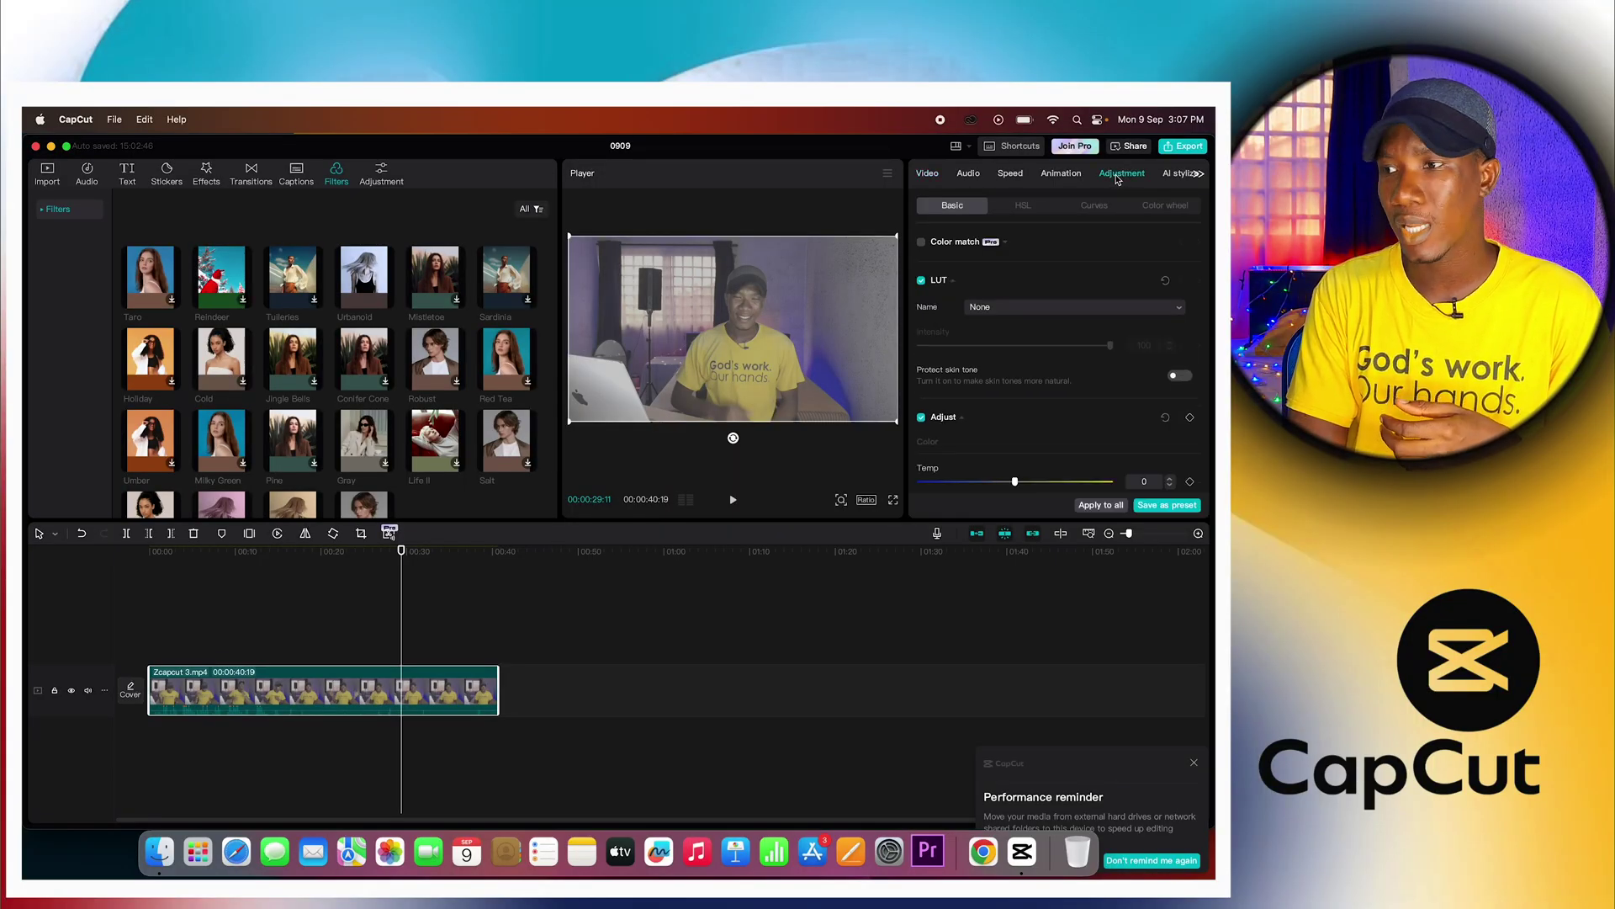
pyautogui.scroll(-5, 1056, 326)
pyautogui.scroll(4, 1052, 324)
pyautogui.scroll(-3, 1050, 323)
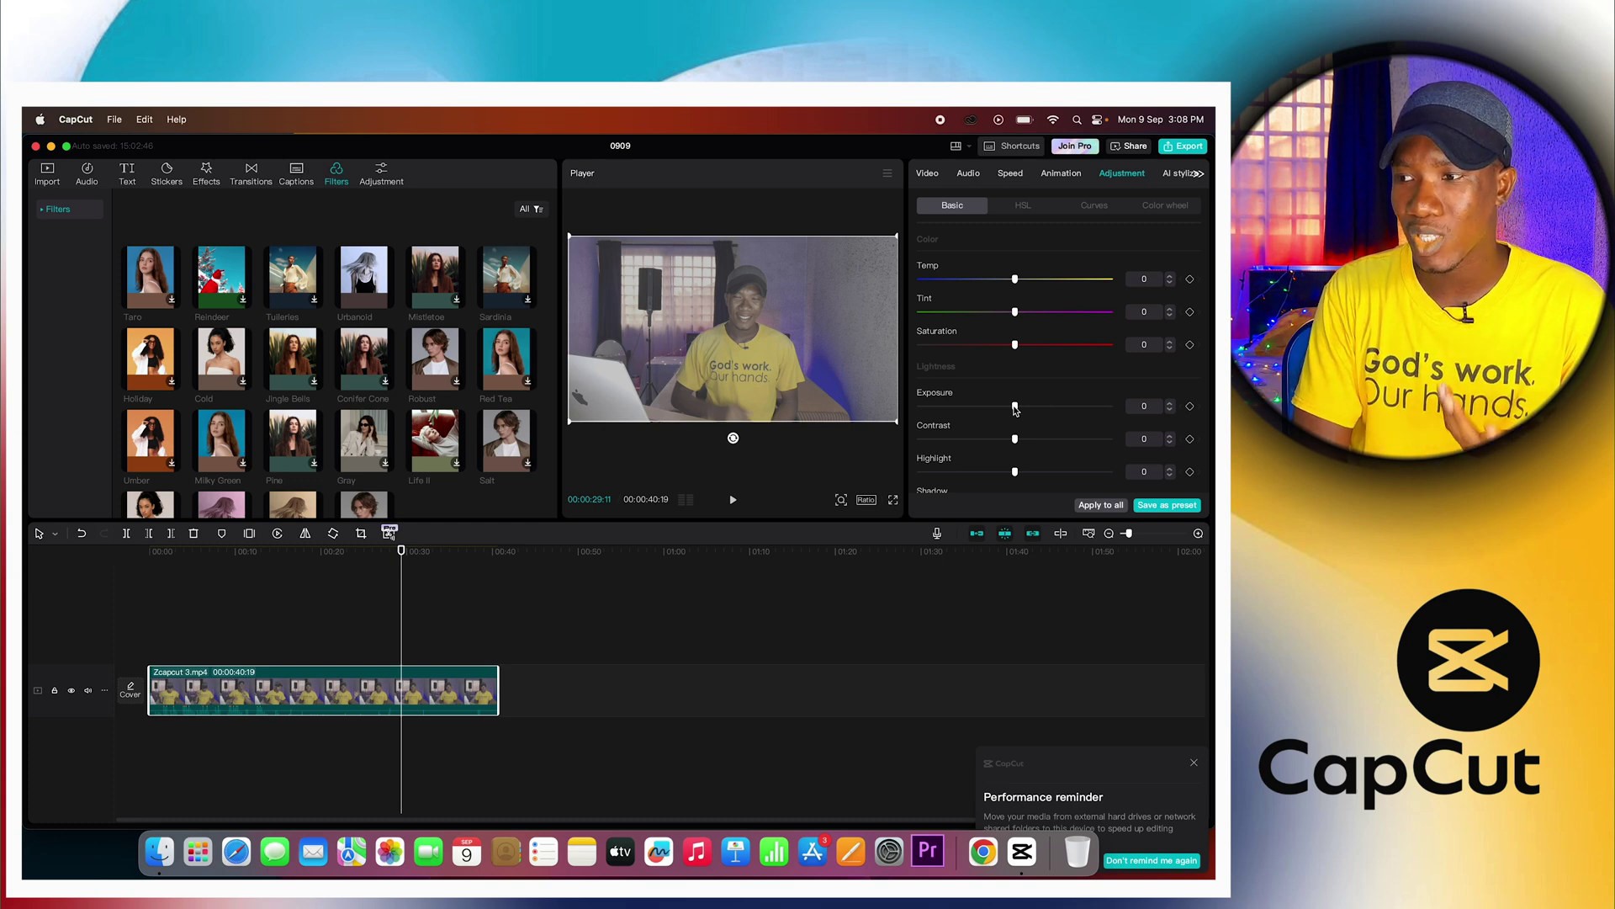
# - Set the clip's exposure to -10, contrast to 10 and highlight to -10
pyautogui.moveTo(1010, 410); pyautogui.dragTo(993, 411)
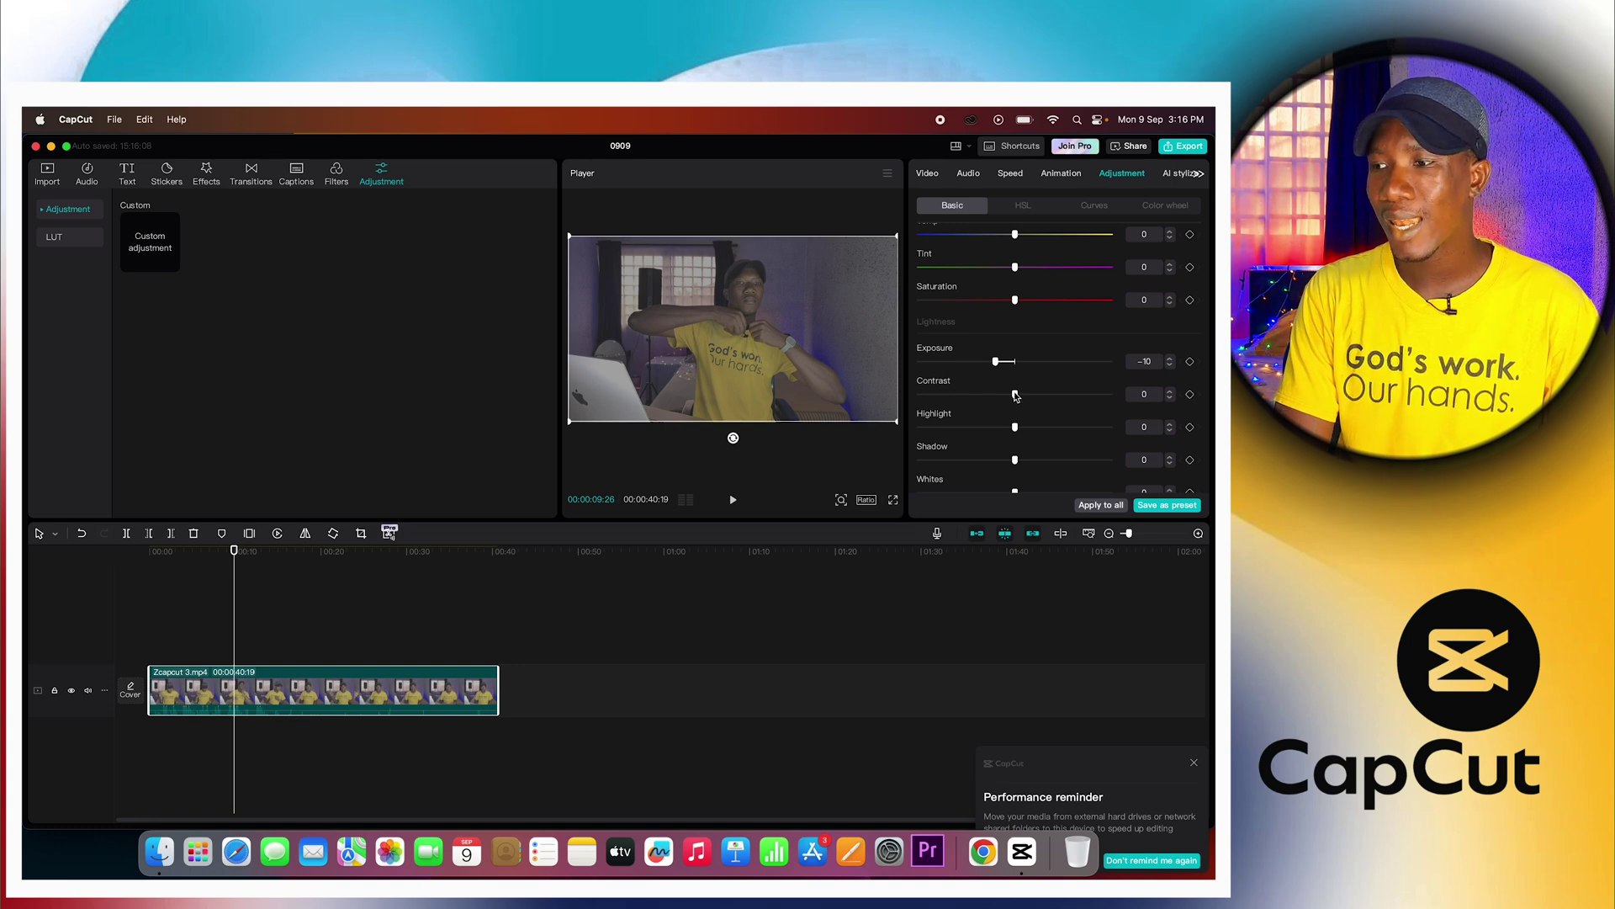
pyautogui.moveTo(1023, 398); pyautogui.dragTo(1093, 411)
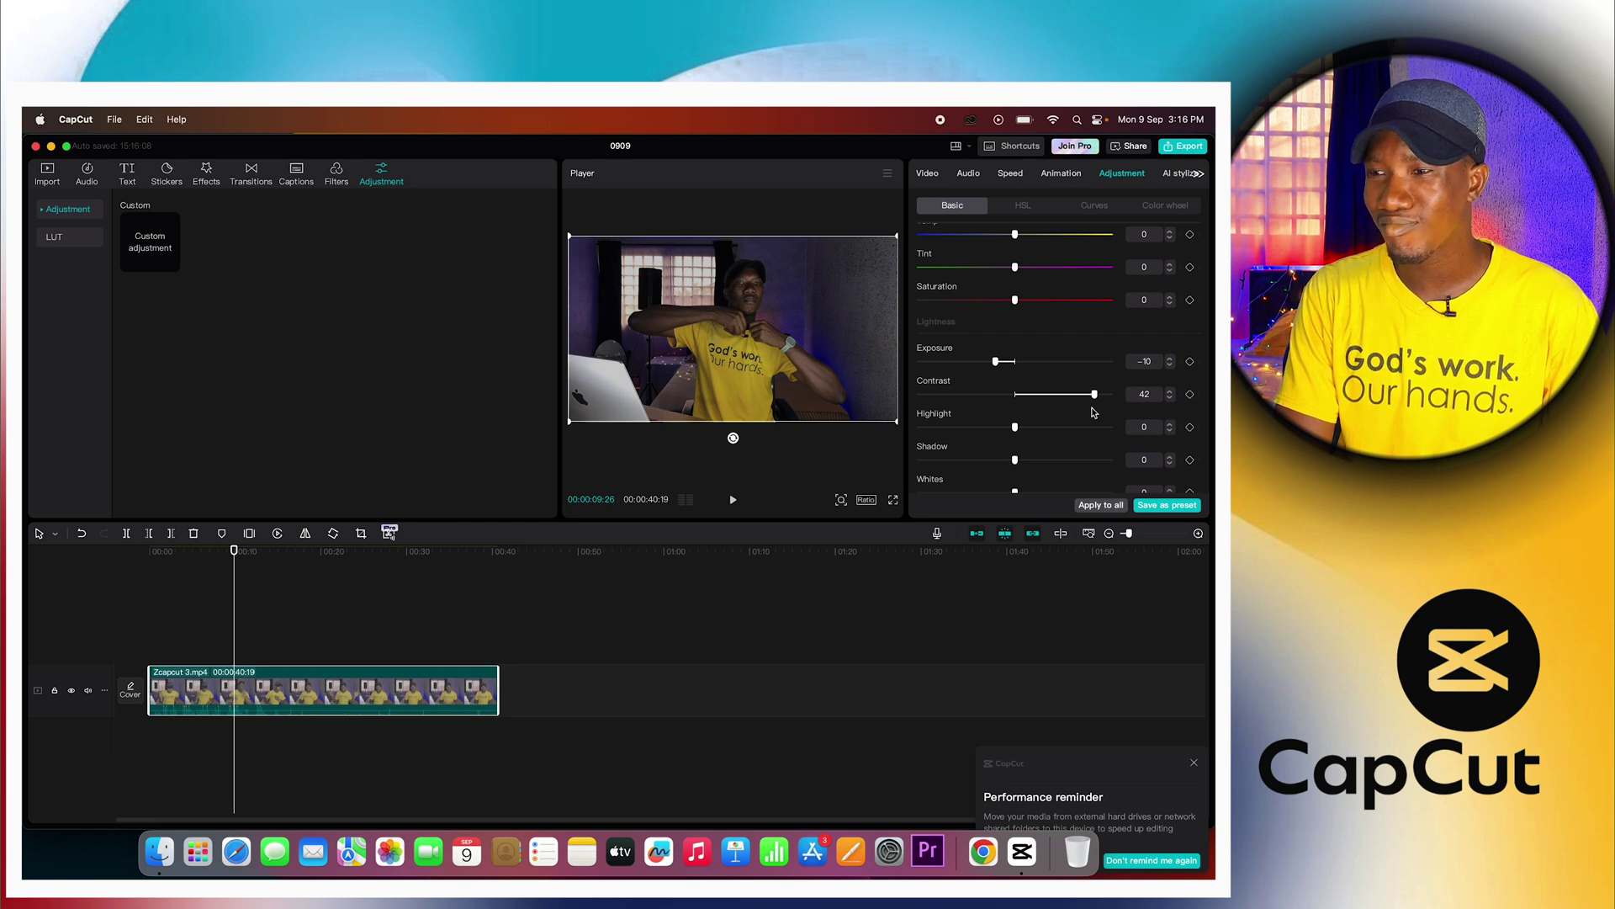
pyautogui.moveTo(1092, 412); pyautogui.dragTo(1032, 413)
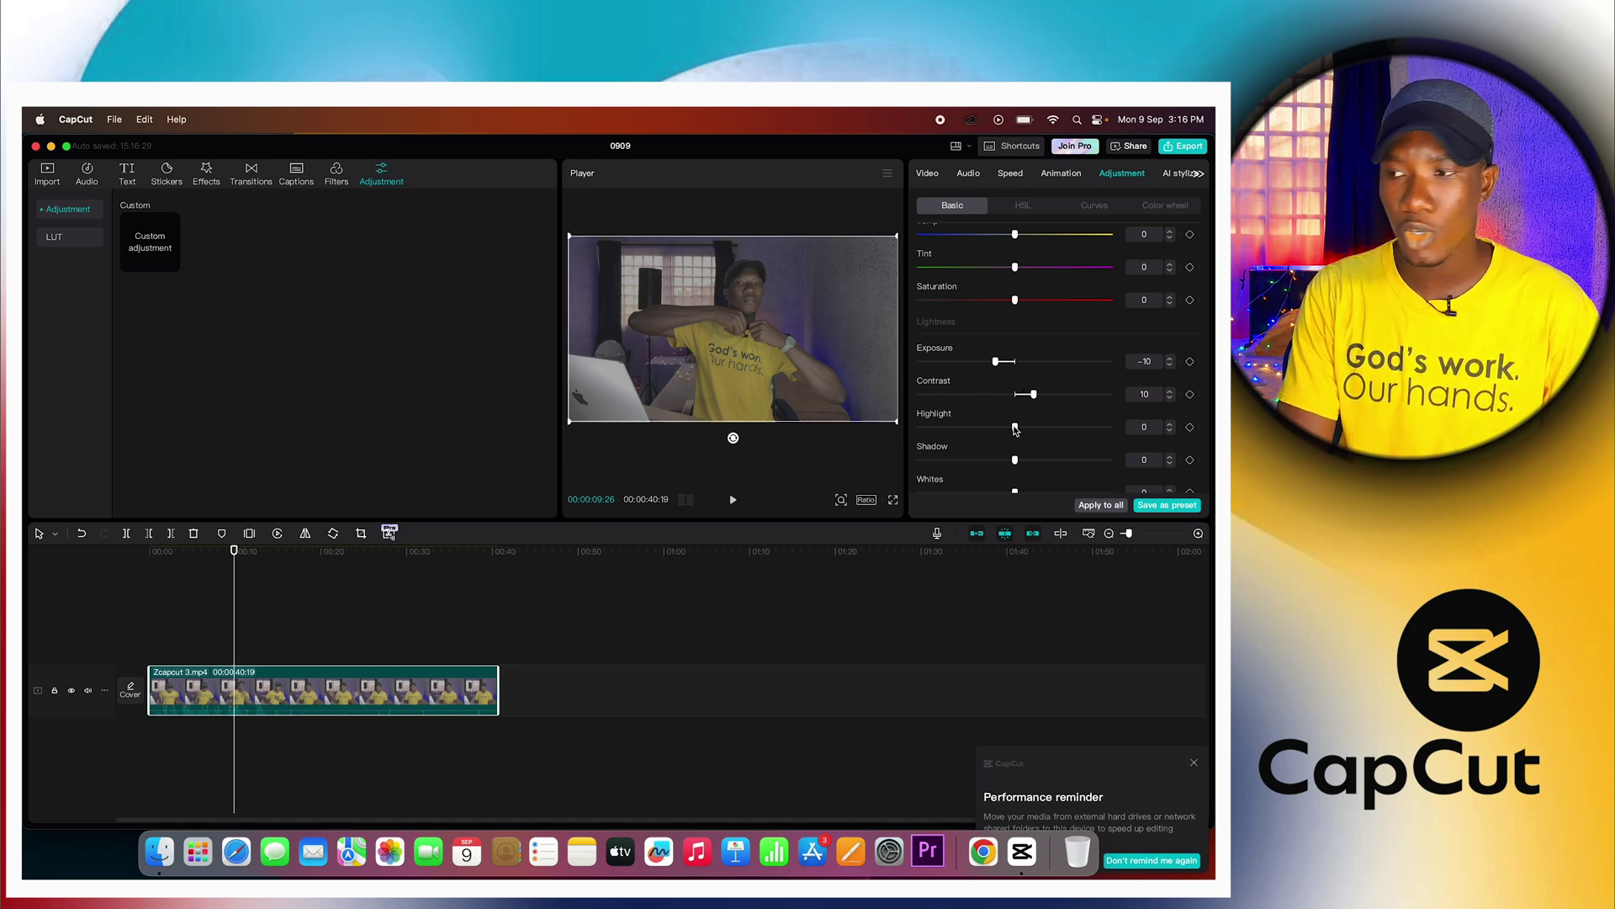
pyautogui.moveTo(1014, 431); pyautogui.dragTo(994, 431)
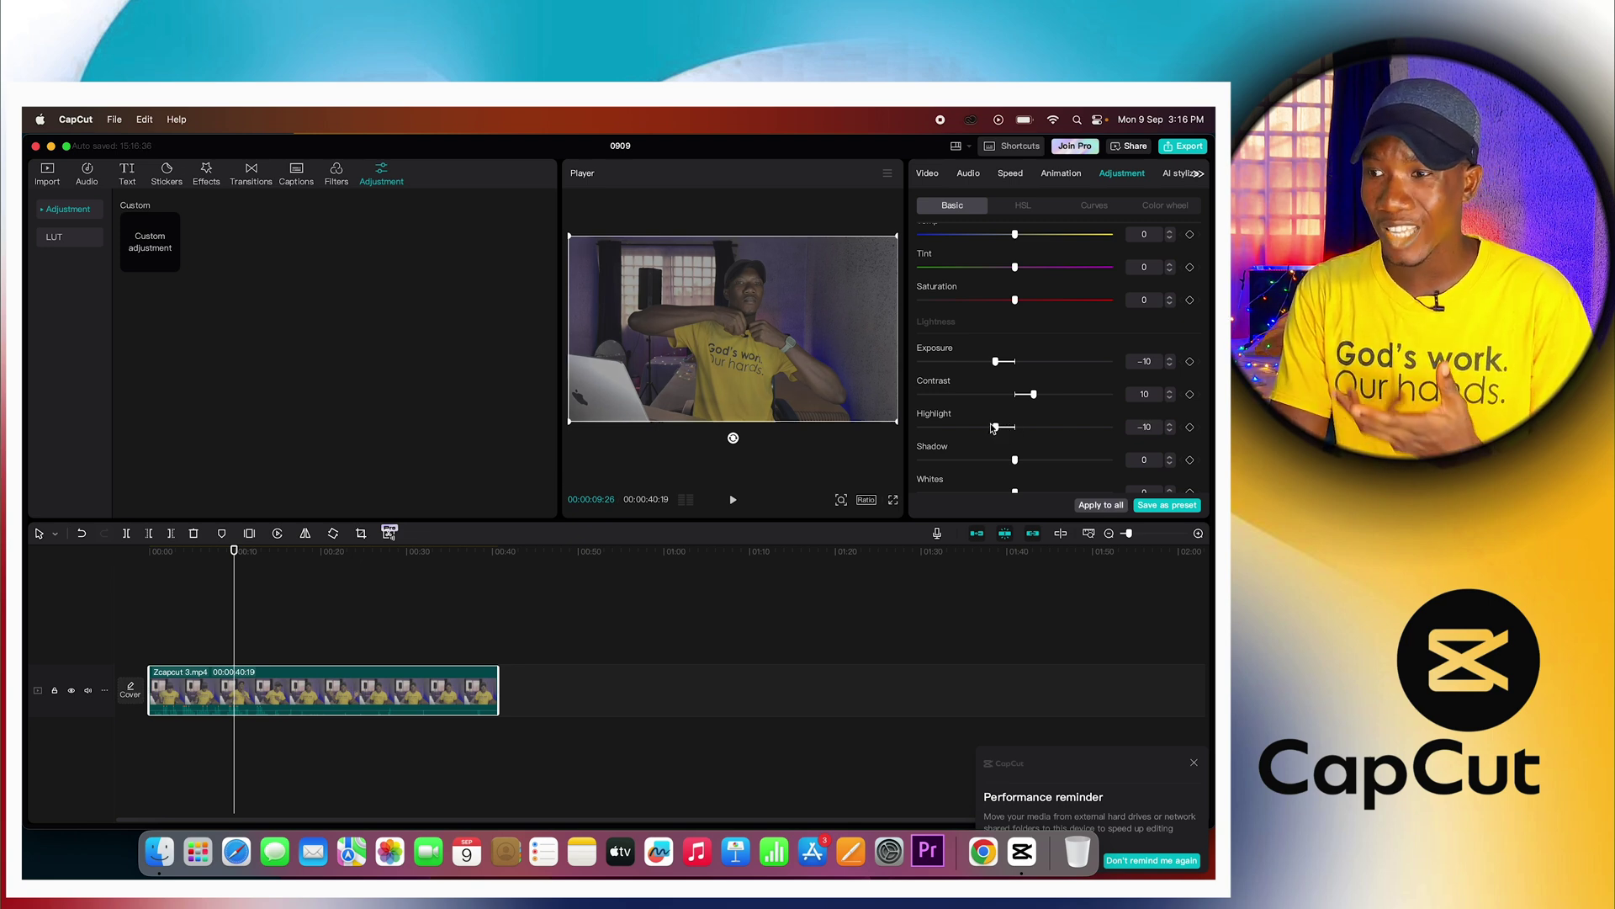
# - Play and pause the clip to preview the darker, punchier grade
pyautogui.press('space')
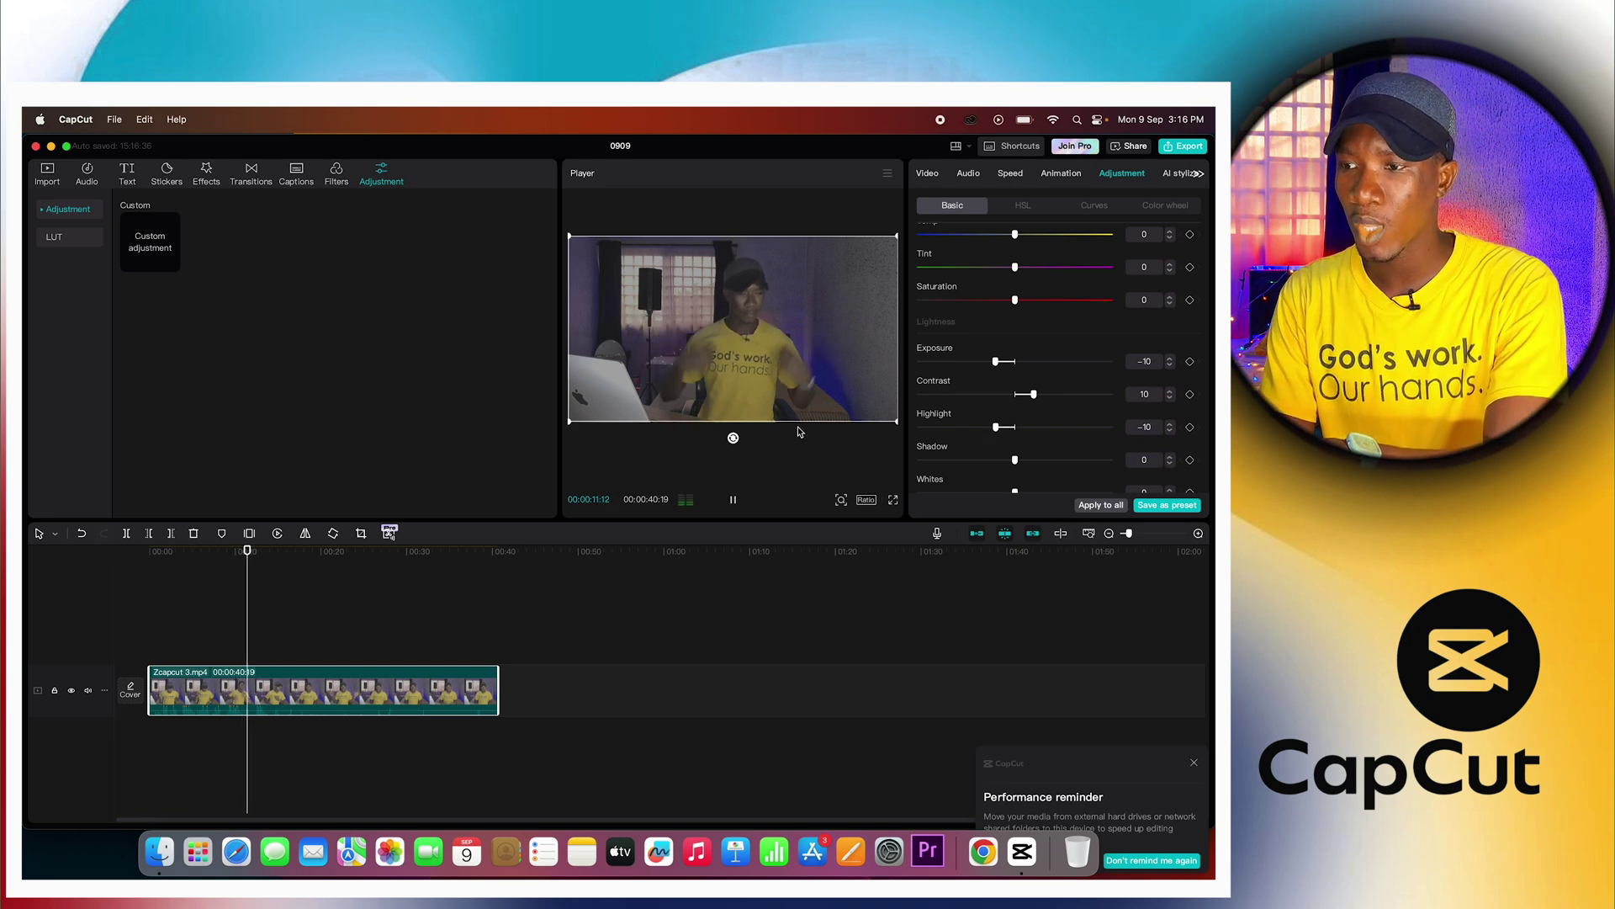
pyautogui.press('space')
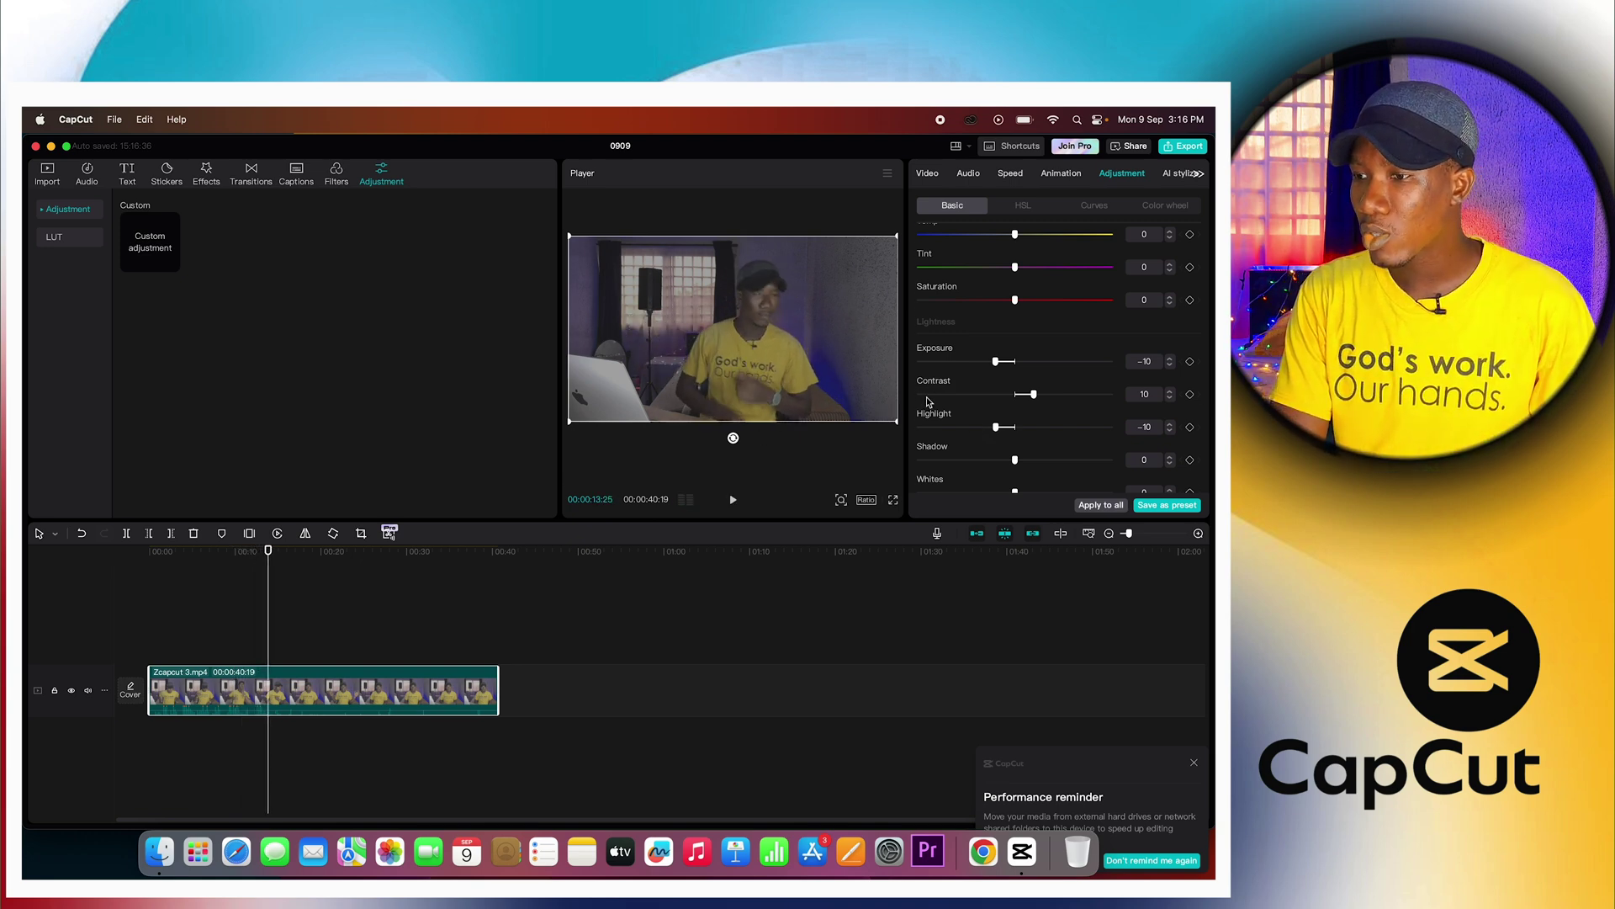
pyautogui.scroll(-5, 929, 402)
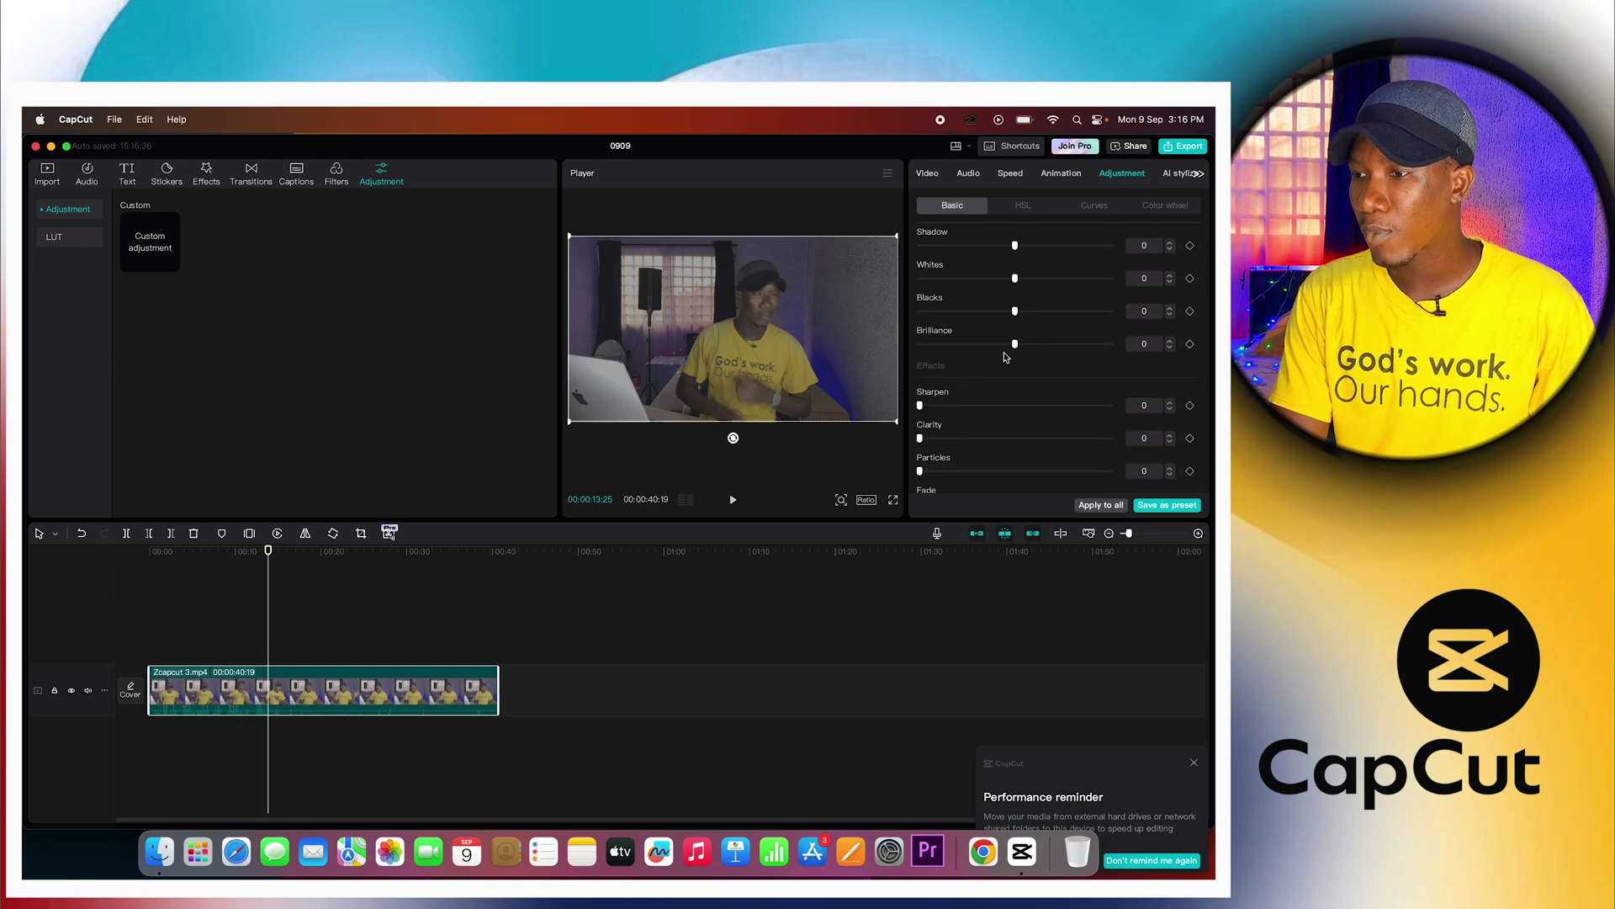
# - Lower the clip's brilliance to -10 and preview the result
pyautogui.moveTo(1016, 345); pyautogui.dragTo(985, 358)
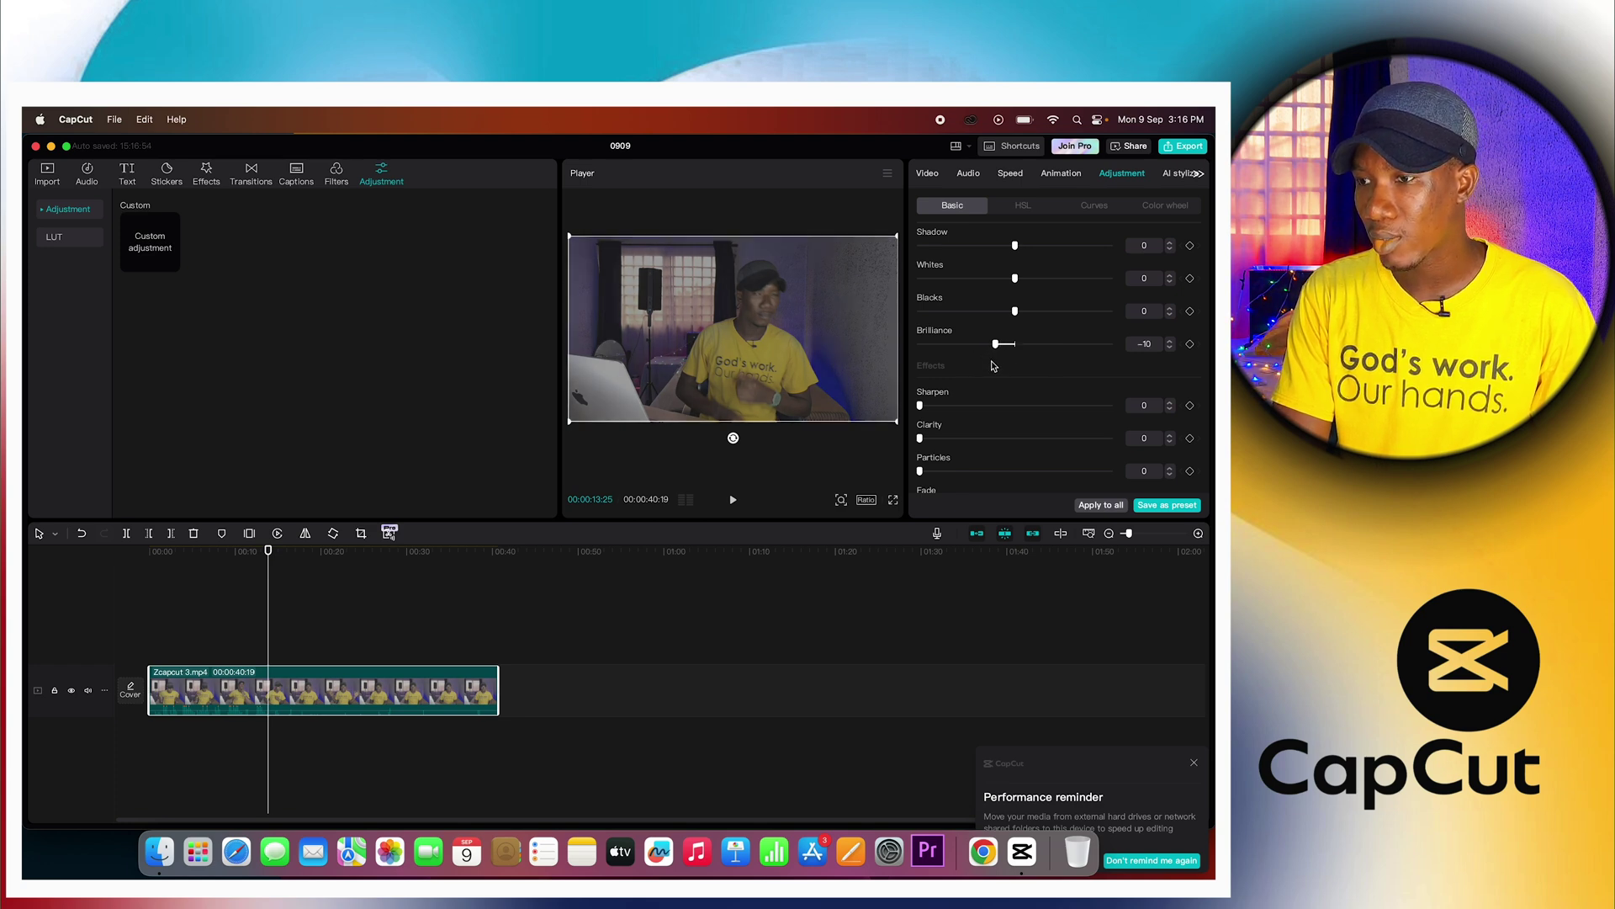
pyautogui.press('space')
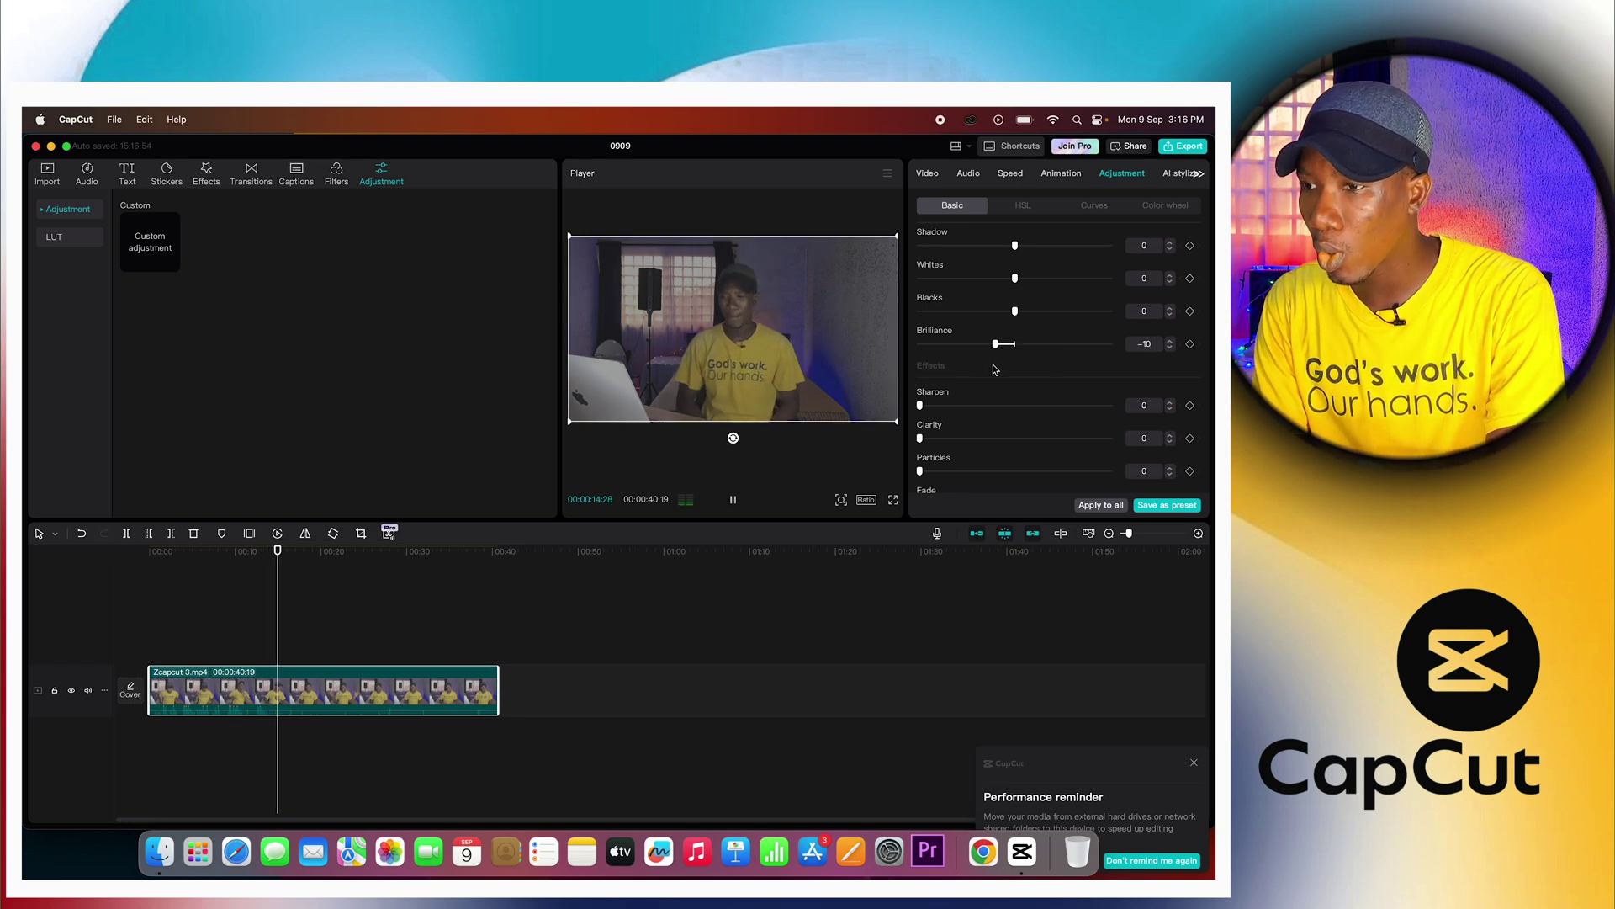
pyautogui.press('space')
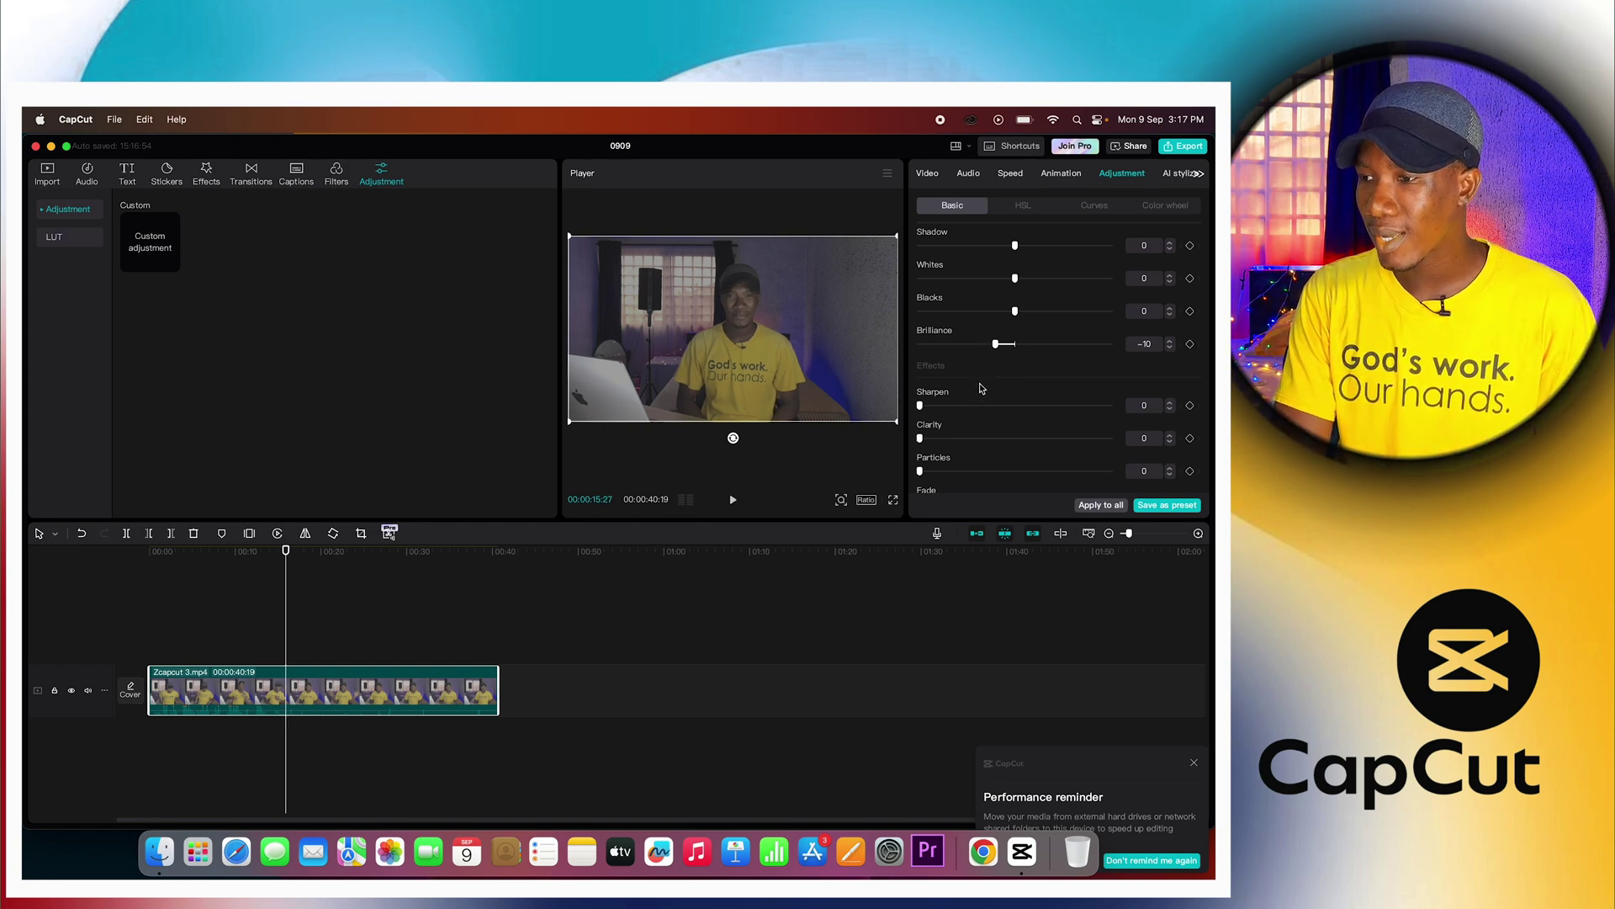
# - Add a light vignette of 7, then bring up the HSL per-colour controls
pyautogui.scroll(-2, 981, 391)
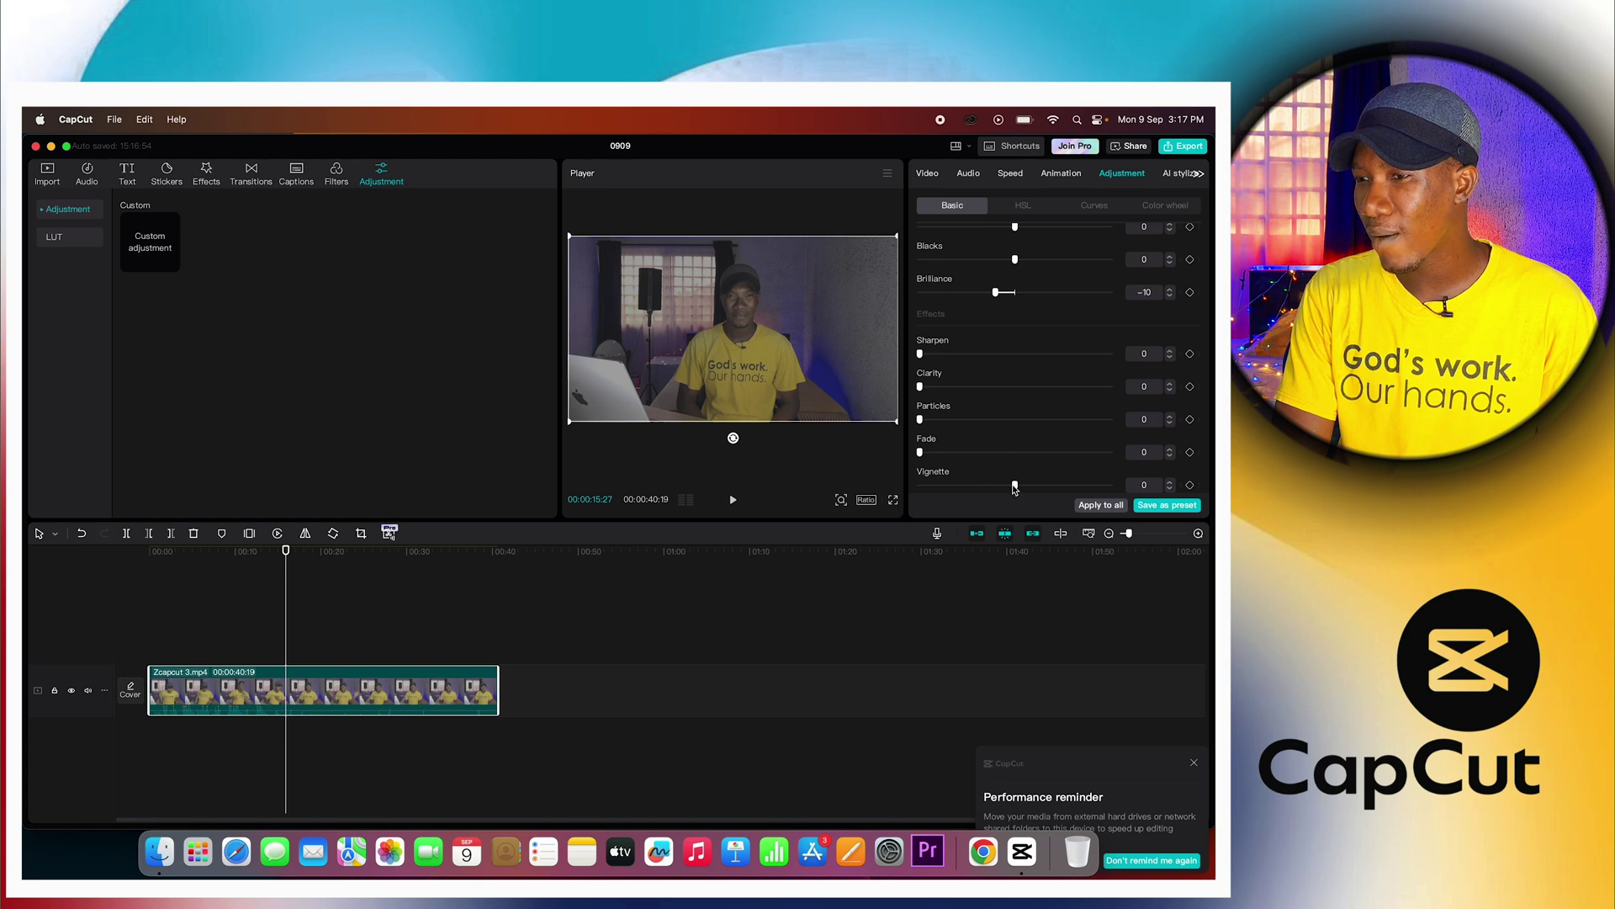
pyautogui.moveTo(1012, 488)
pyautogui.mouseDown()
pyautogui.moveTo(1111, 518)
pyautogui.moveTo(1023, 518)
pyautogui.mouseUp()
pyautogui.scroll(10, 1028, 395)
pyautogui.scroll(-6, 1025, 397)
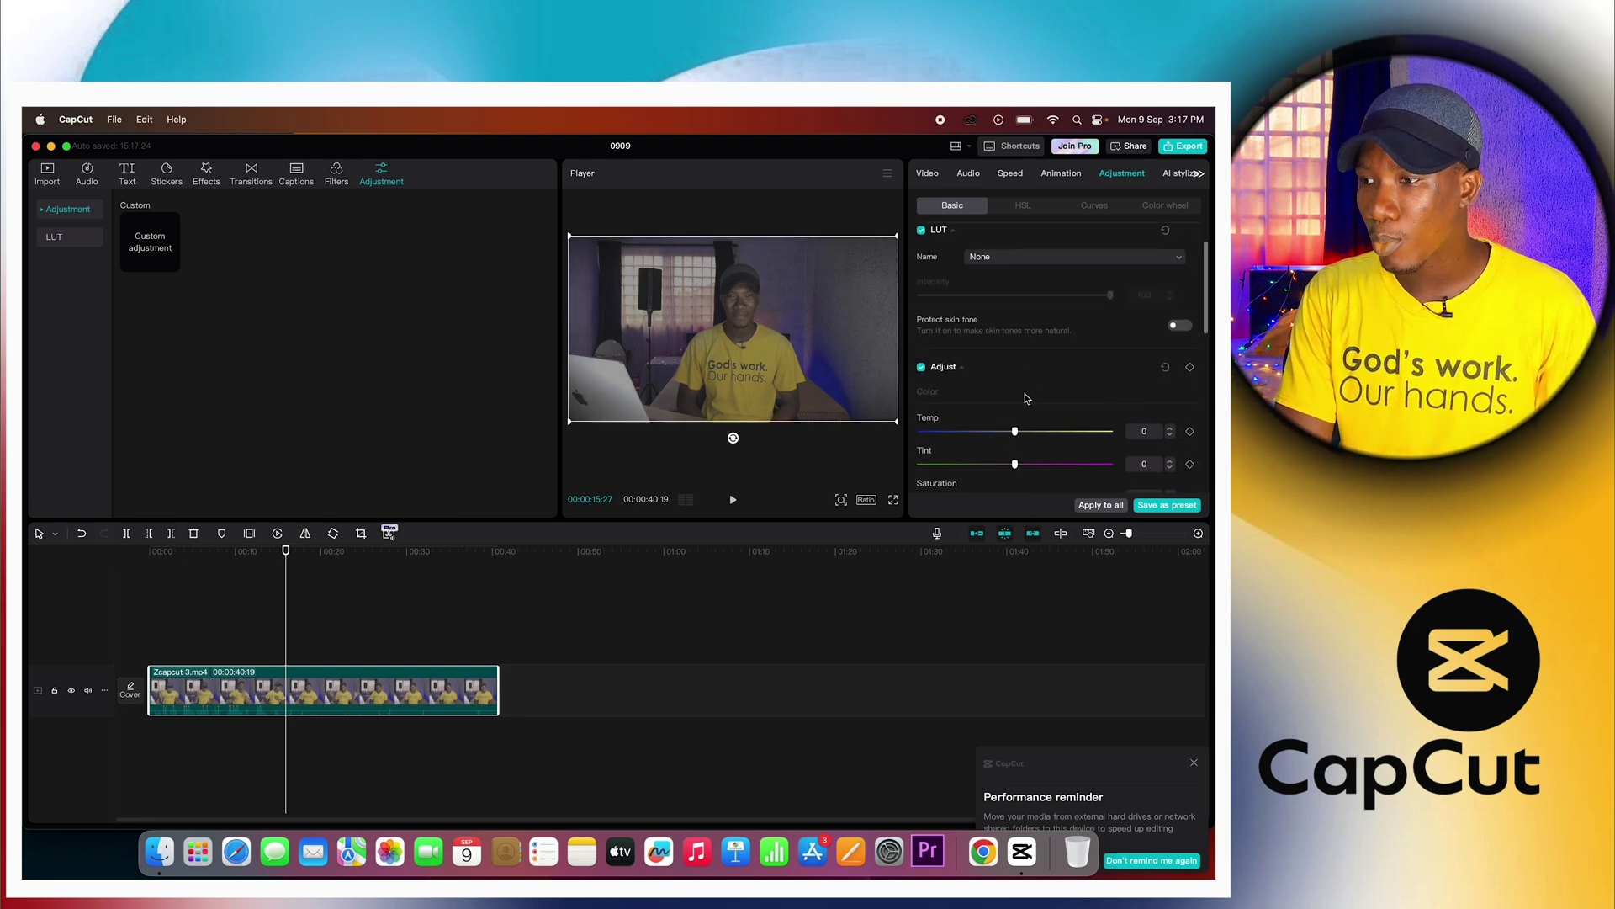
pyautogui.scroll(-3, 1025, 397)
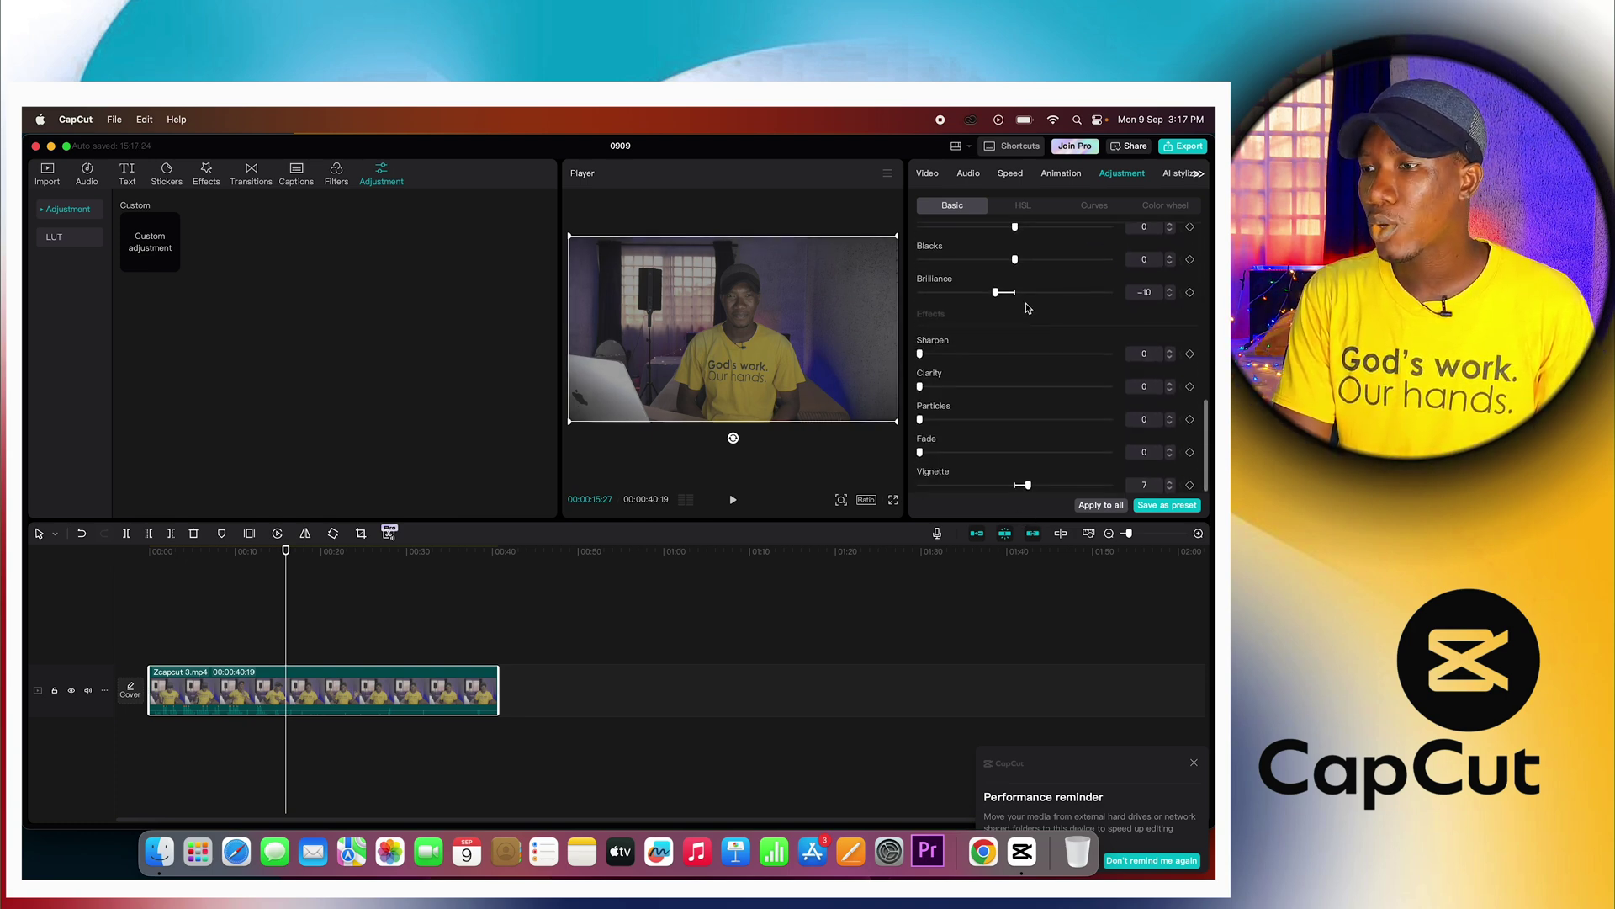
pyautogui.click(1014, 209)
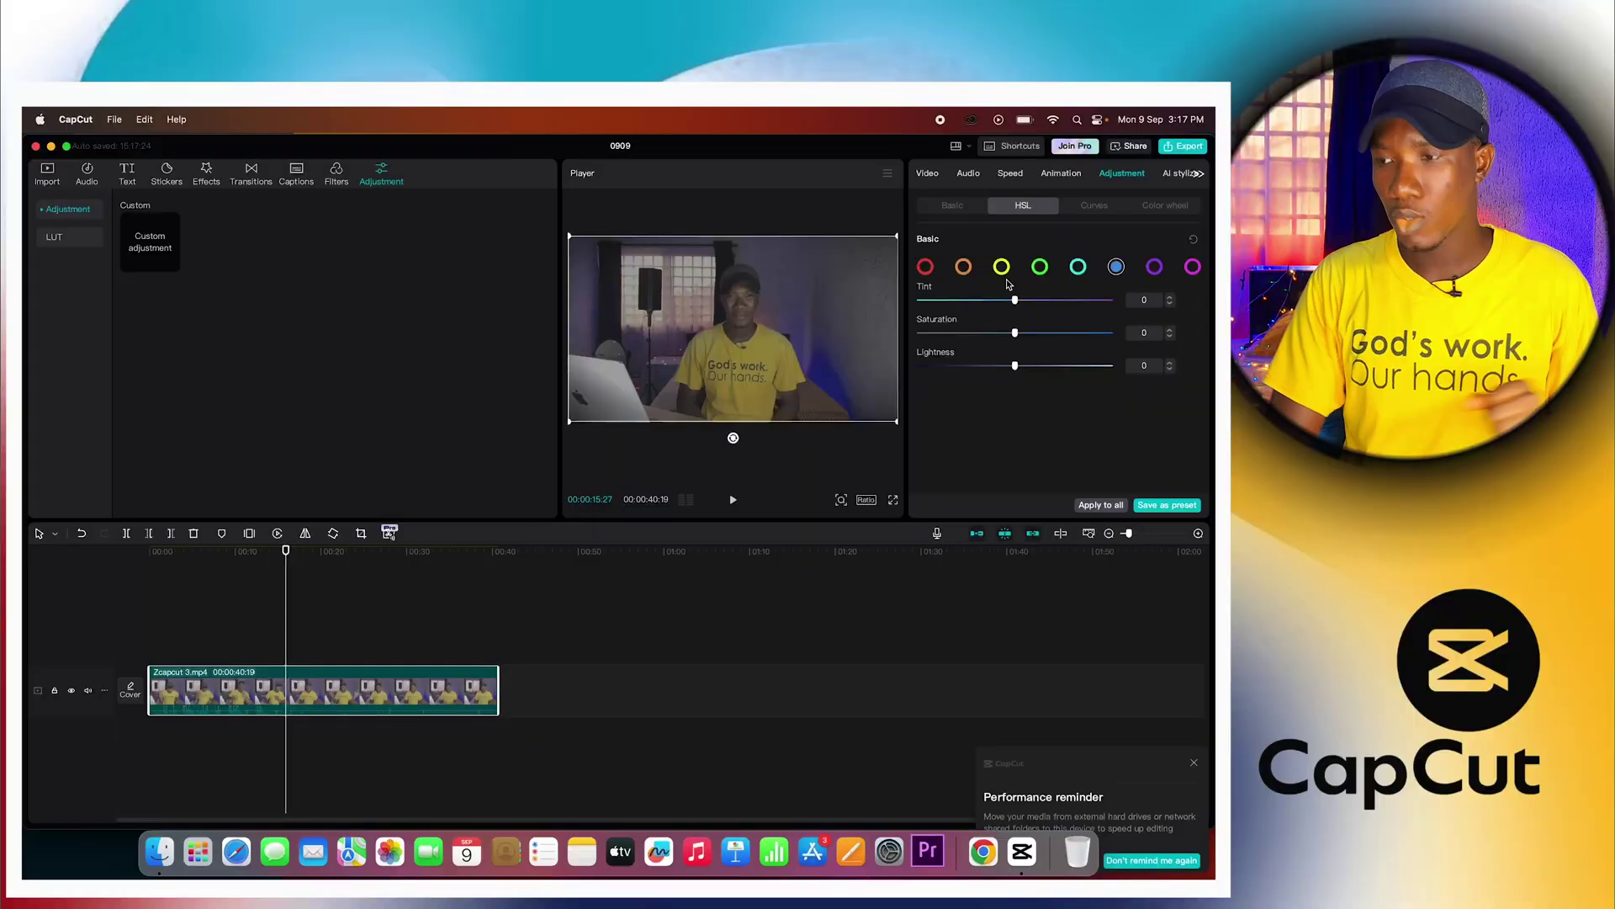
# - Set the red HSL channel to tint 100, saturation 100 and lightness 90
pyautogui.click(927, 267)
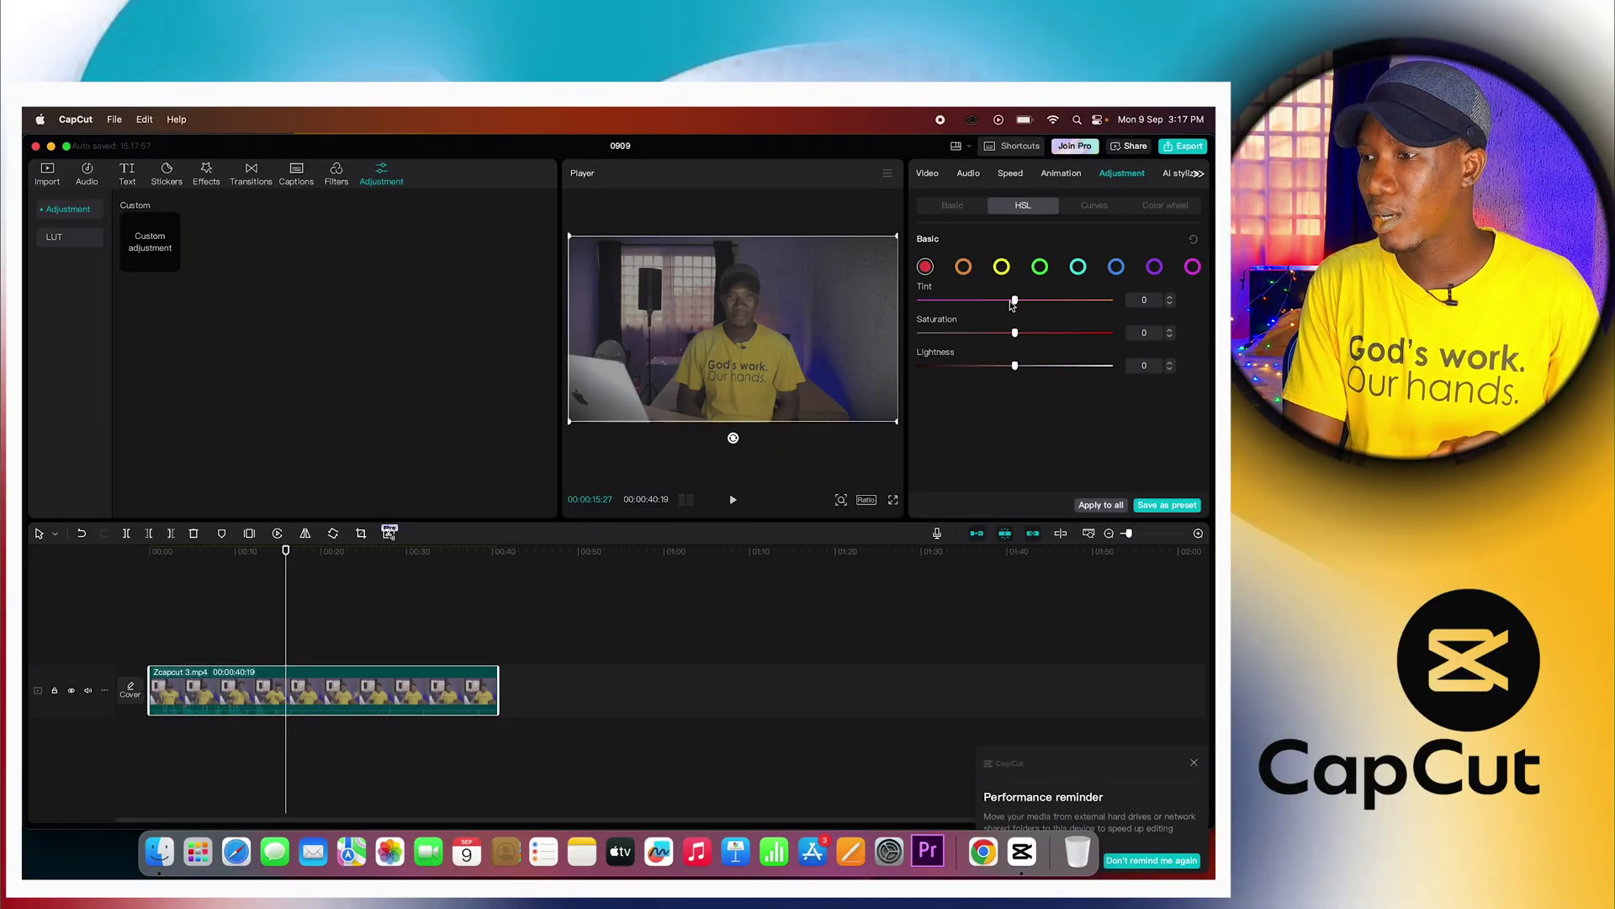
pyautogui.moveTo(1015, 304); pyautogui.dragTo(1113, 324)
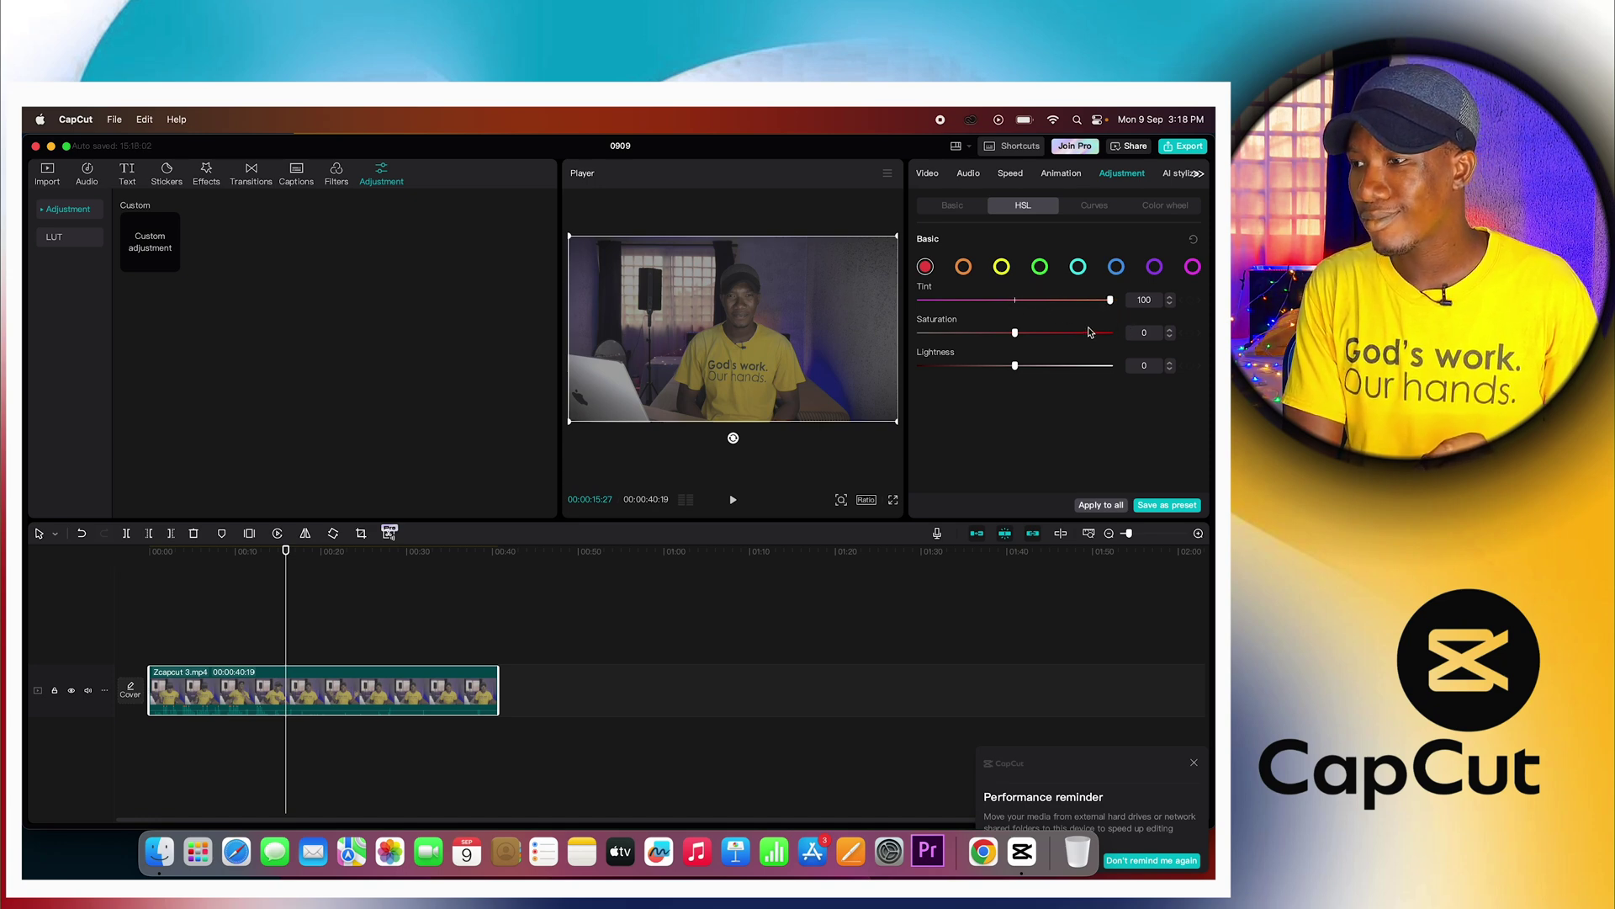
pyautogui.moveTo(1015, 333); pyautogui.dragTo(1110, 343)
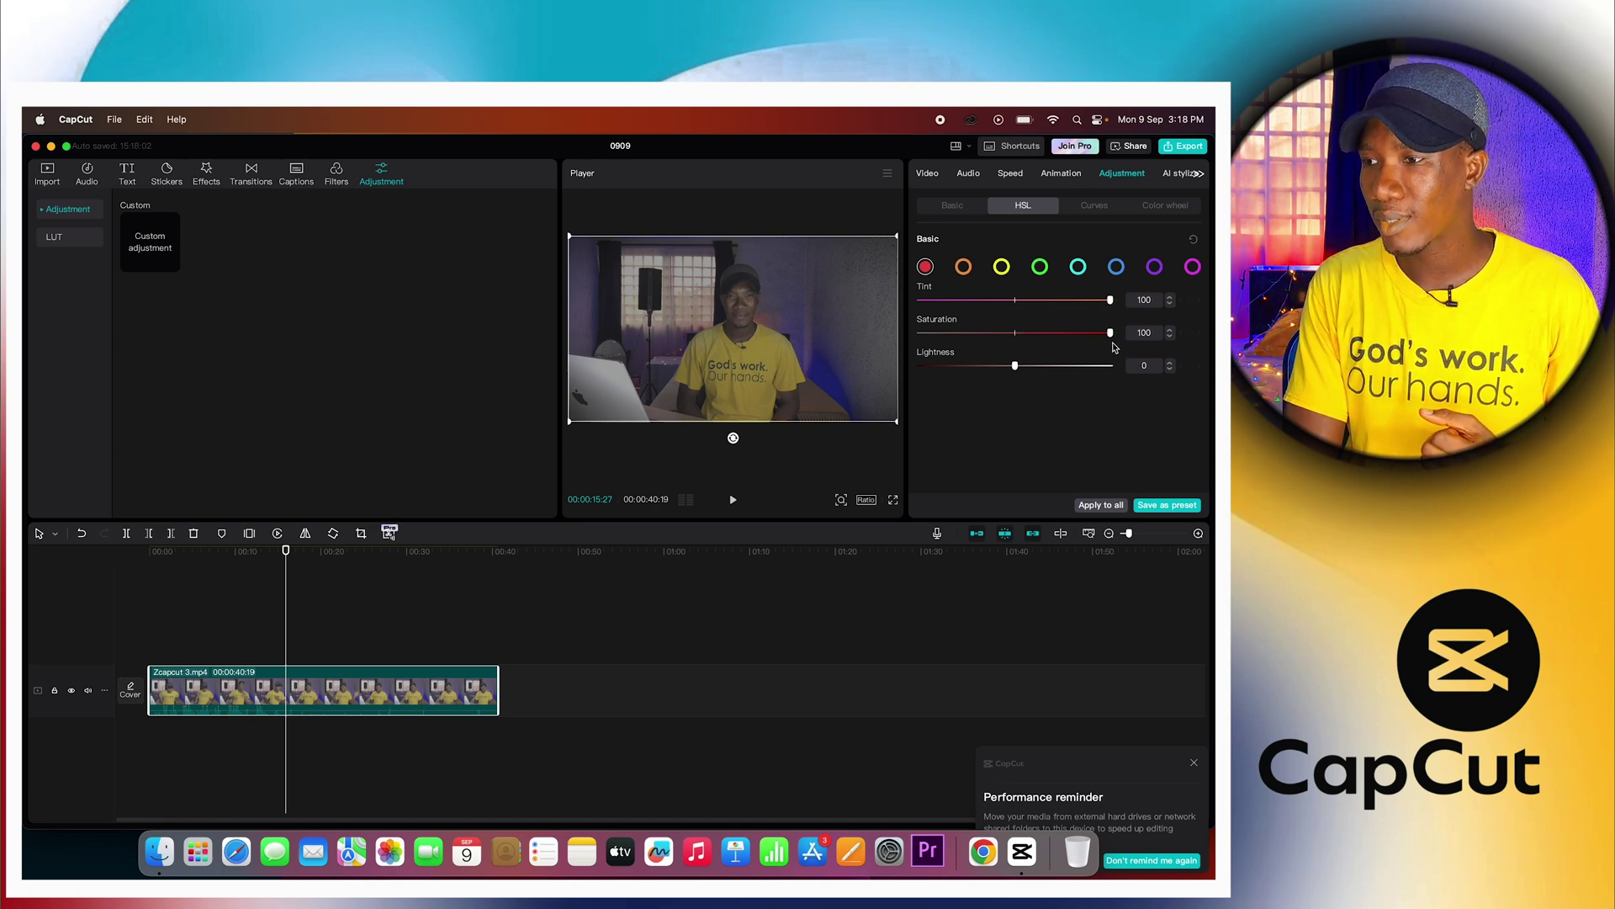
pyautogui.moveTo(1017, 367); pyautogui.dragTo(1102, 373)
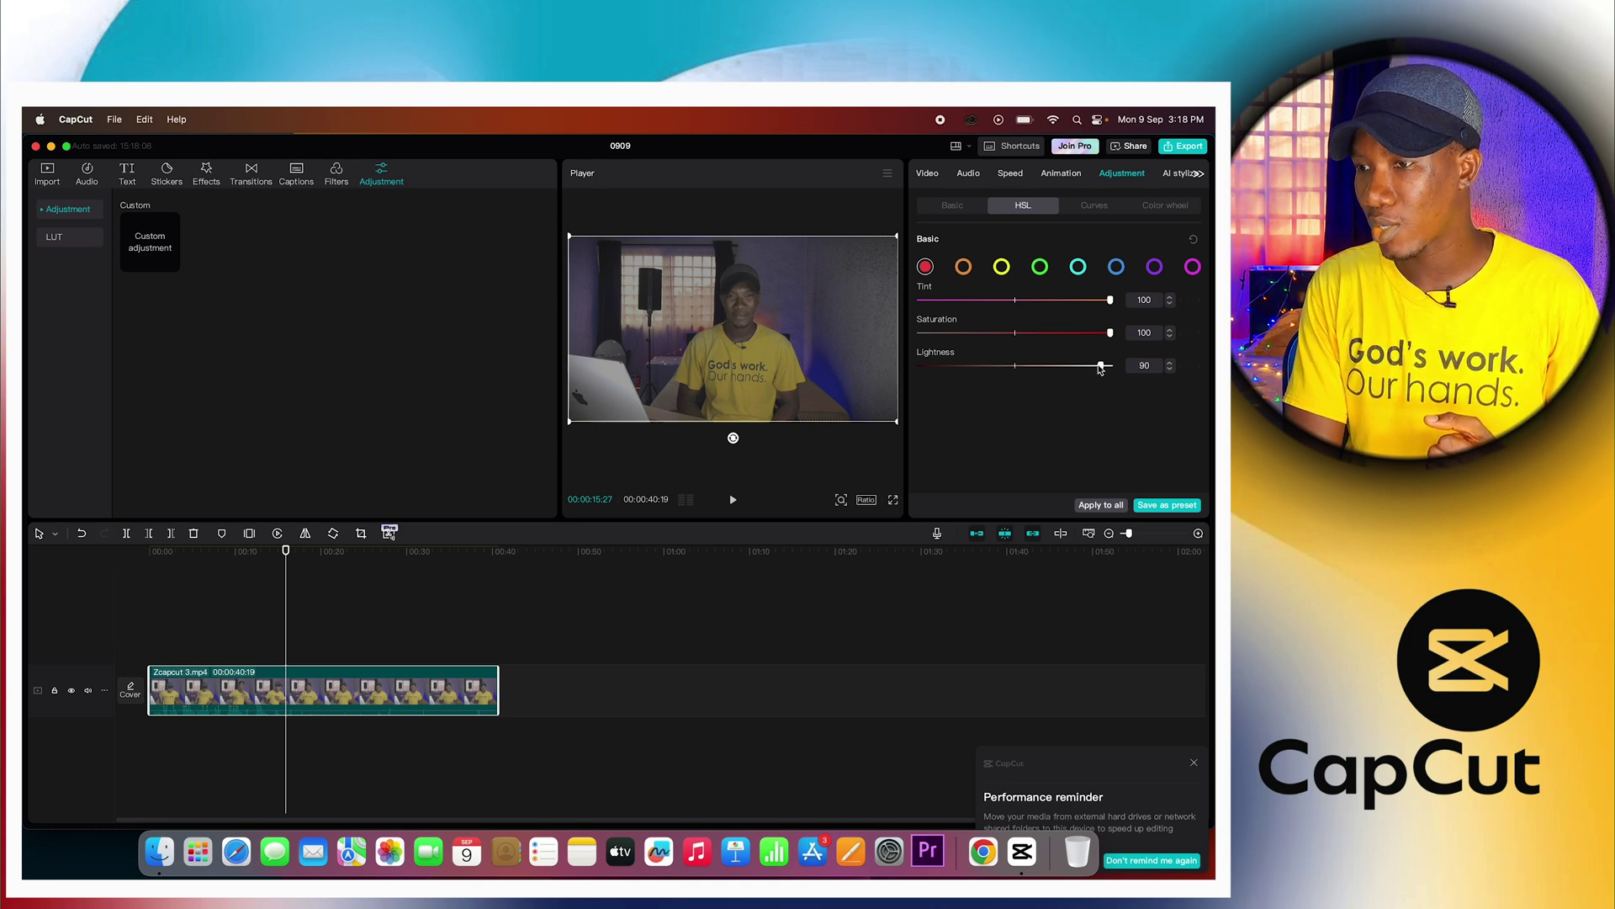
# - Shift the blue HSL channel to tint 12, saturation 100 and lightness 21
pyautogui.click(1115, 274)
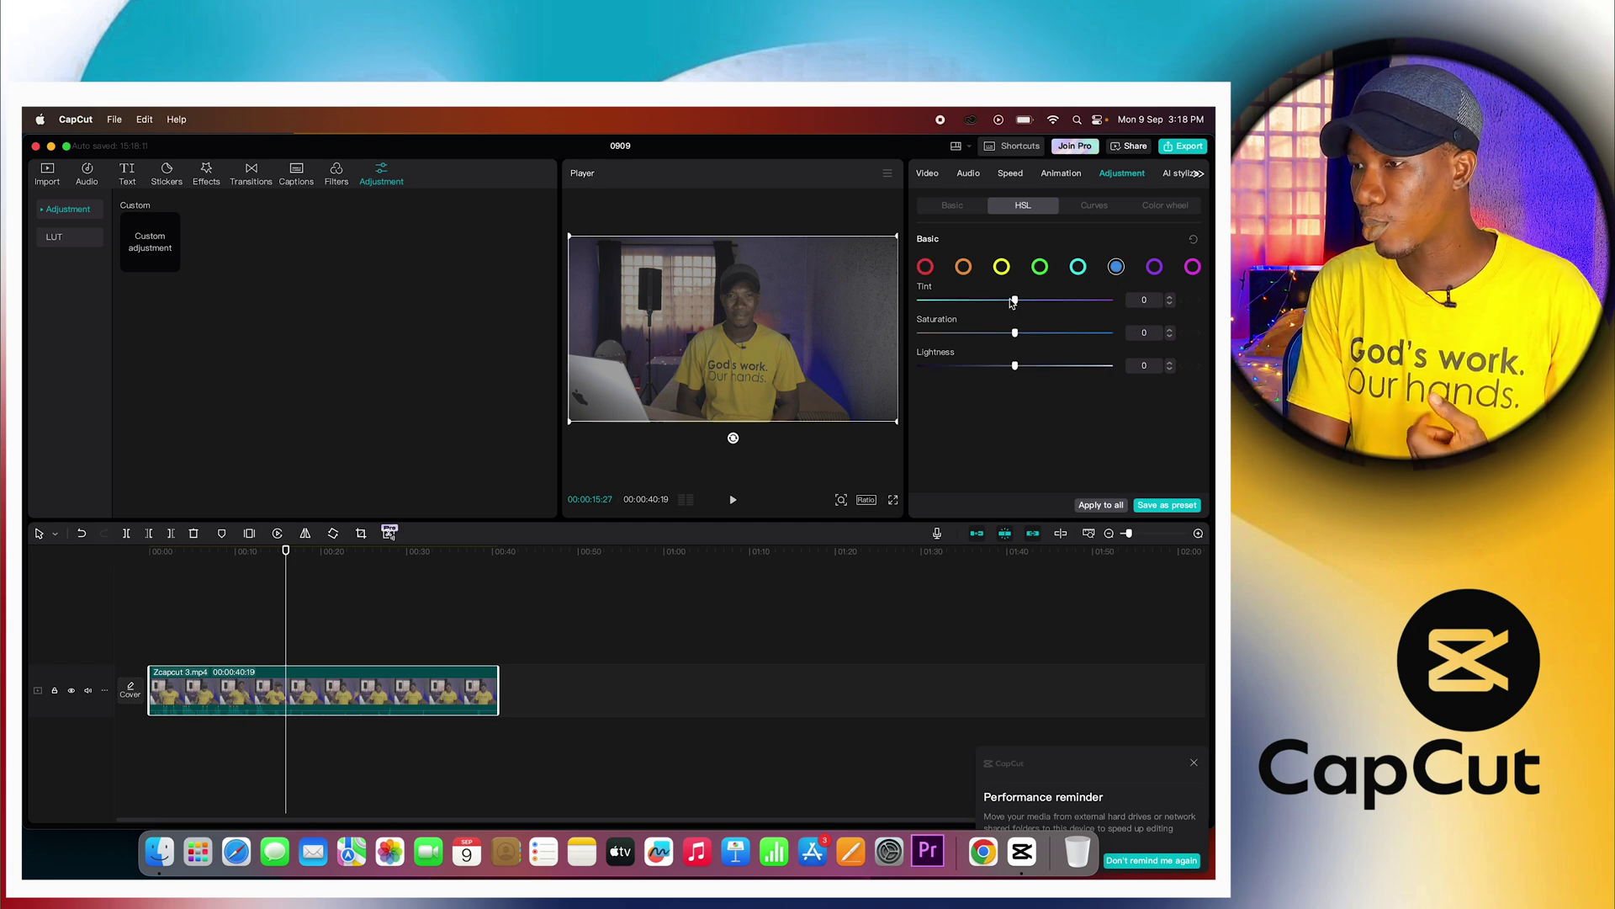
pyautogui.moveTo(1016, 301); pyautogui.dragTo(1119, 347)
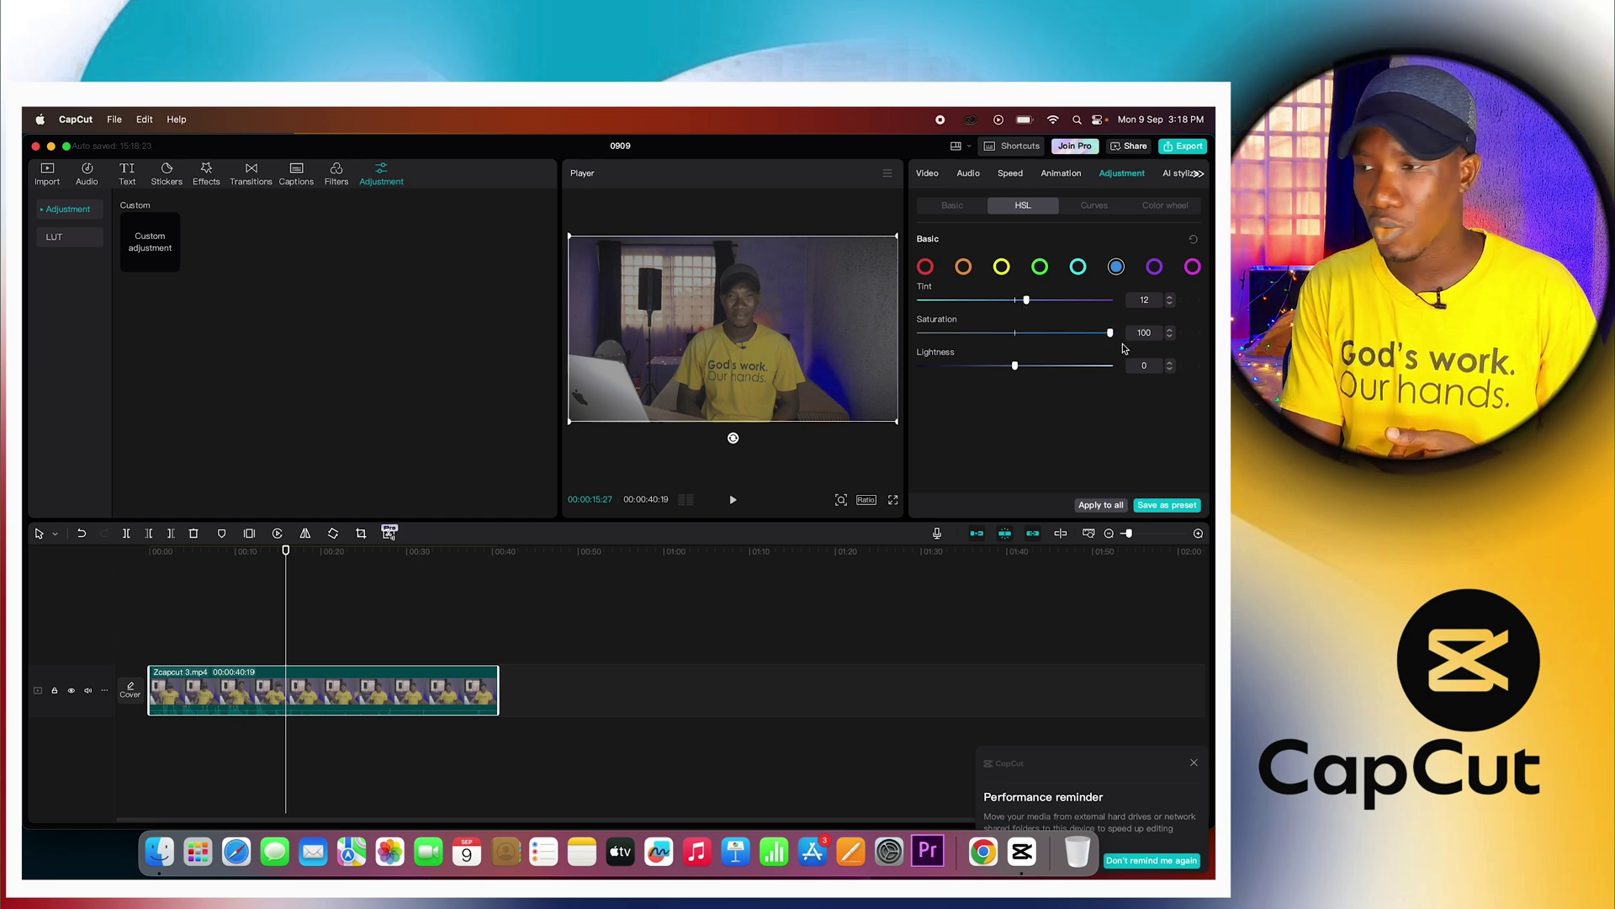
pyautogui.moveTo(1016, 367); pyautogui.dragTo(1036, 375)
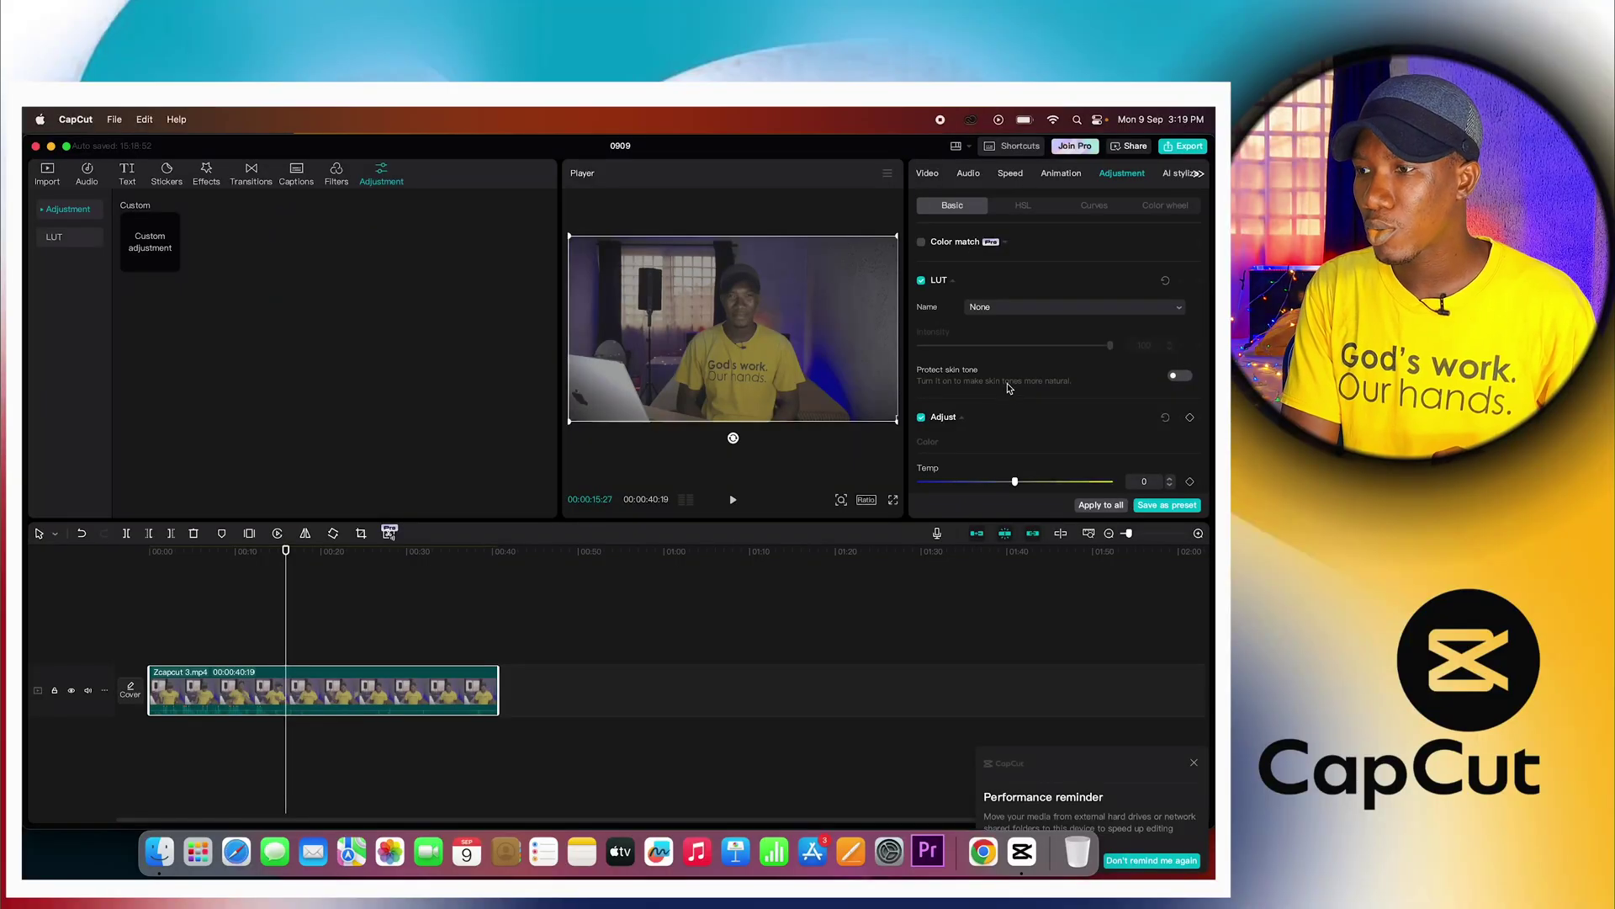
# - Raise overall saturation to 50, preview, and return to HSL to review the reds
pyautogui.scroll(-10, 1007, 382)
pyautogui.scroll(6, 1000, 379)
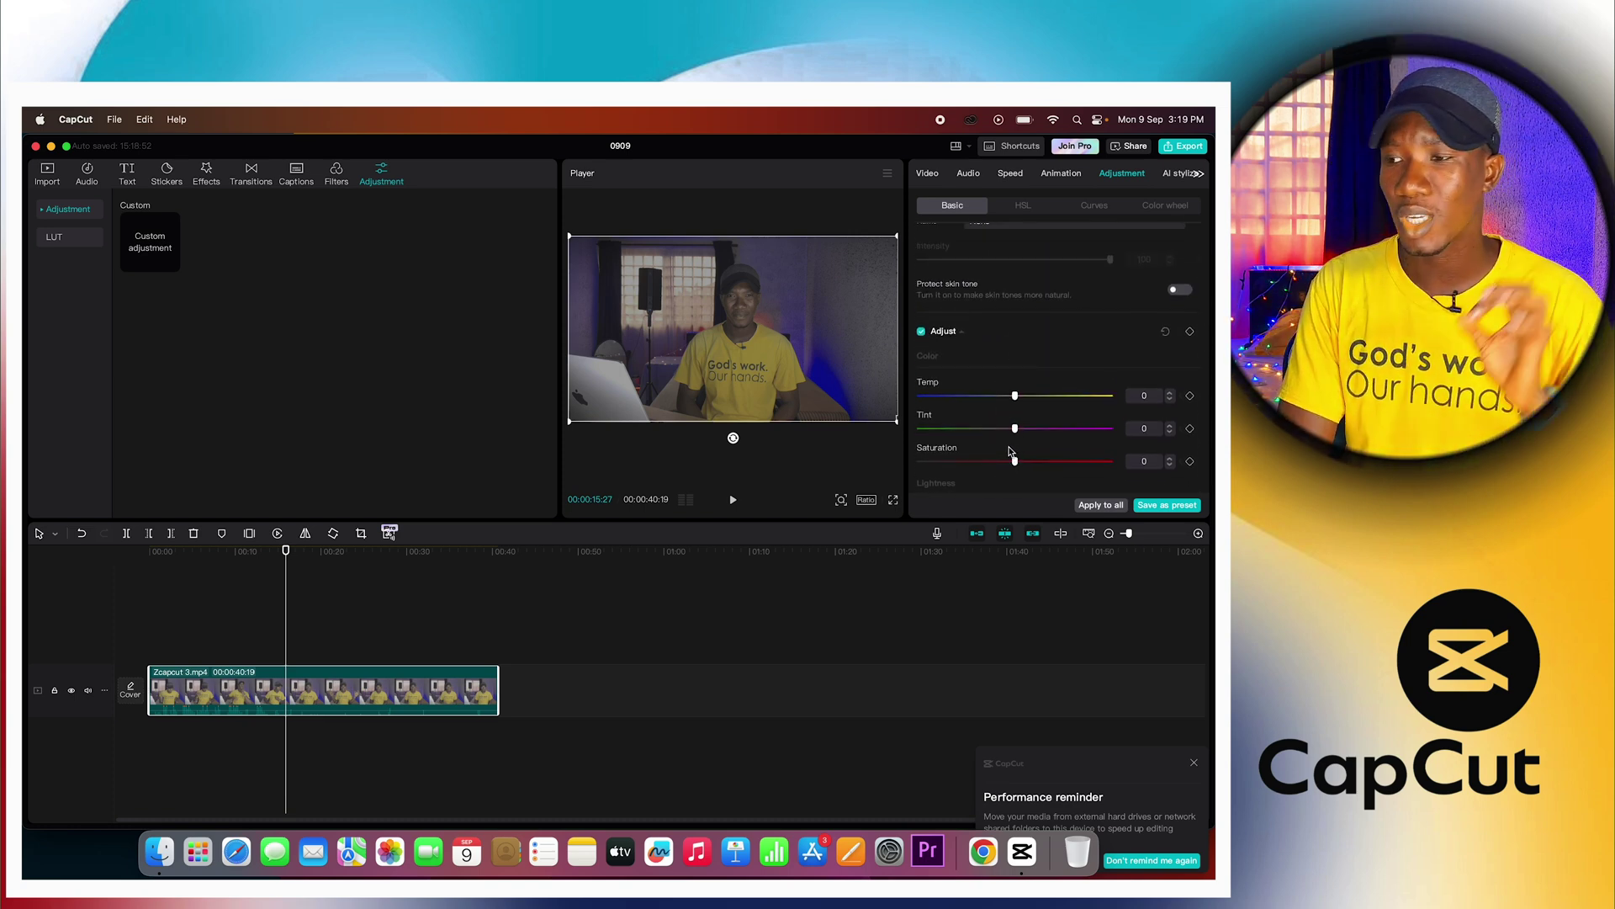
pyautogui.moveTo(1015, 462); pyautogui.dragTo(1110, 481)
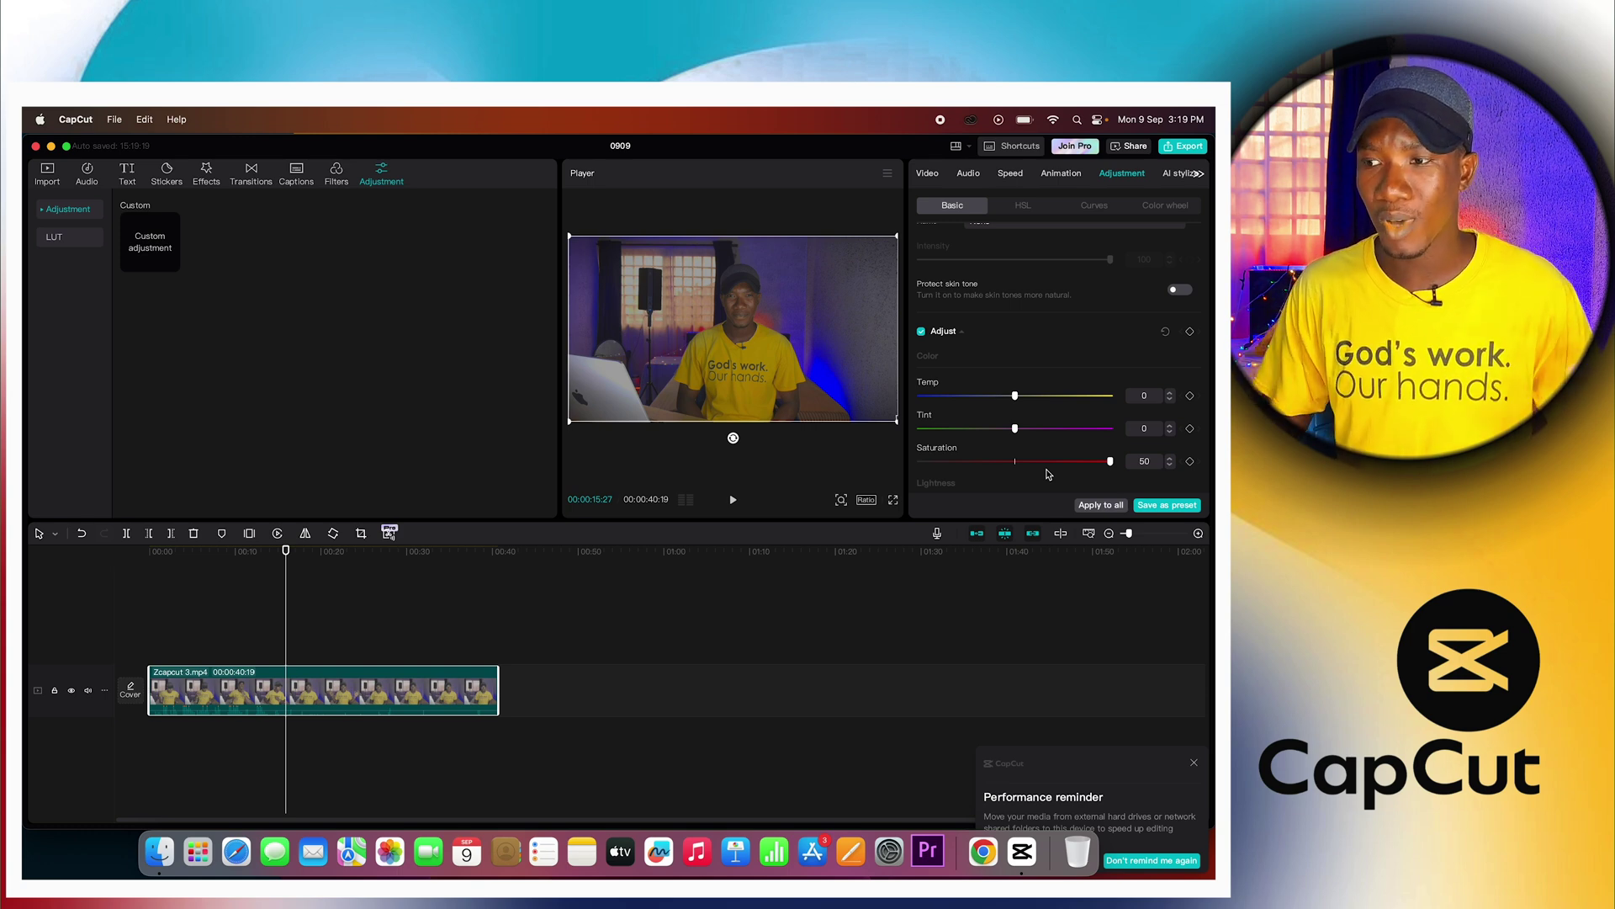
pyautogui.press('space')
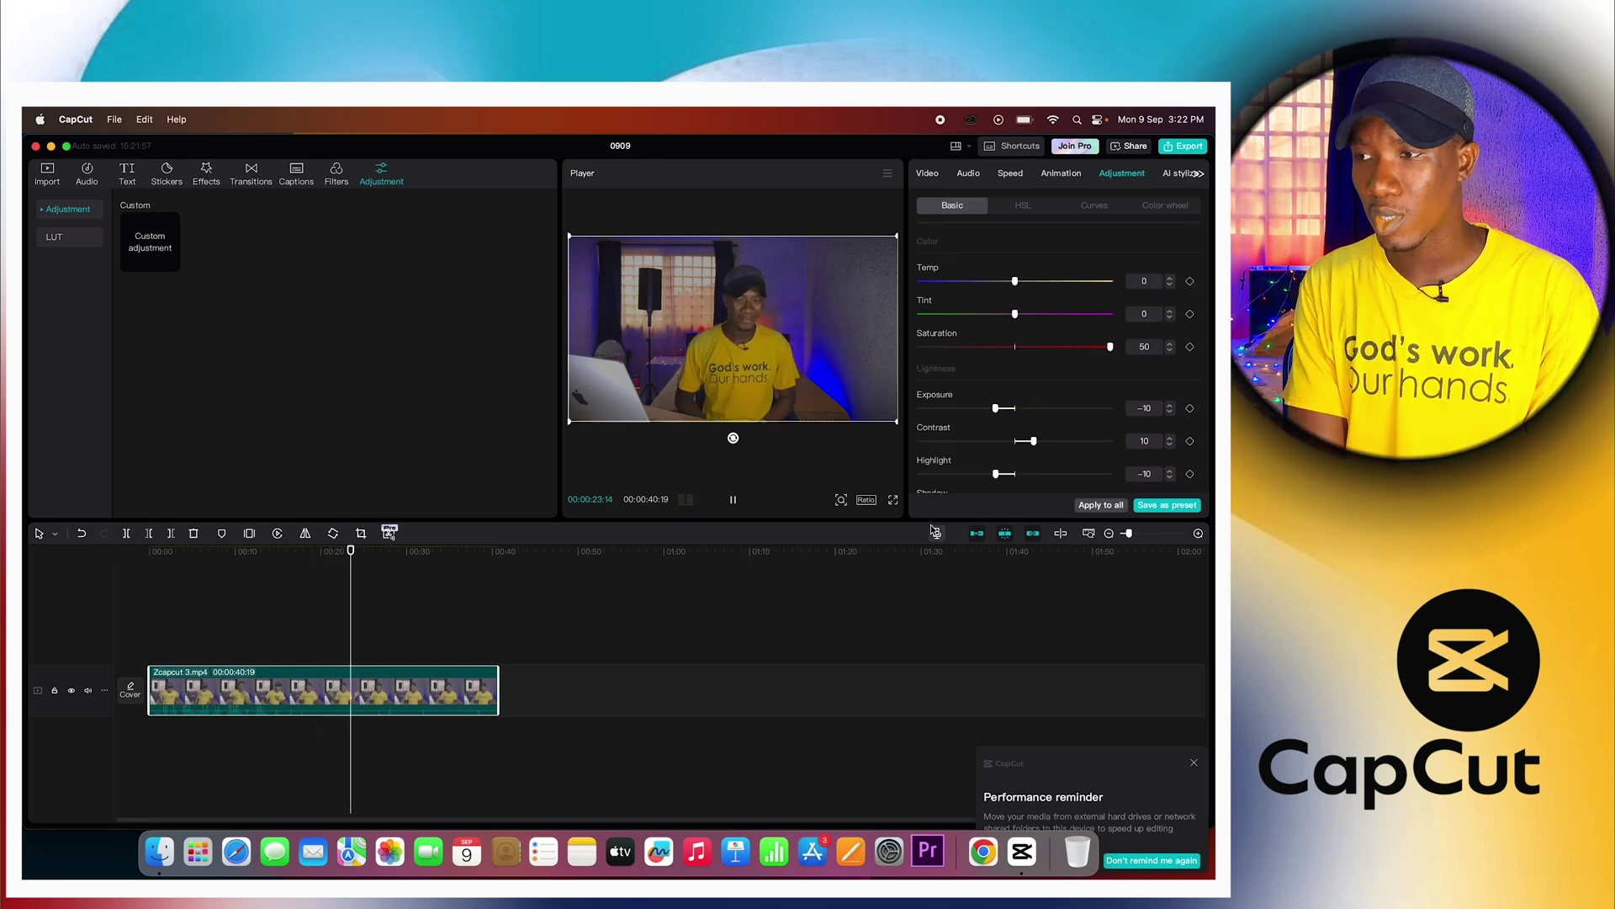
pyautogui.click(1020, 207)
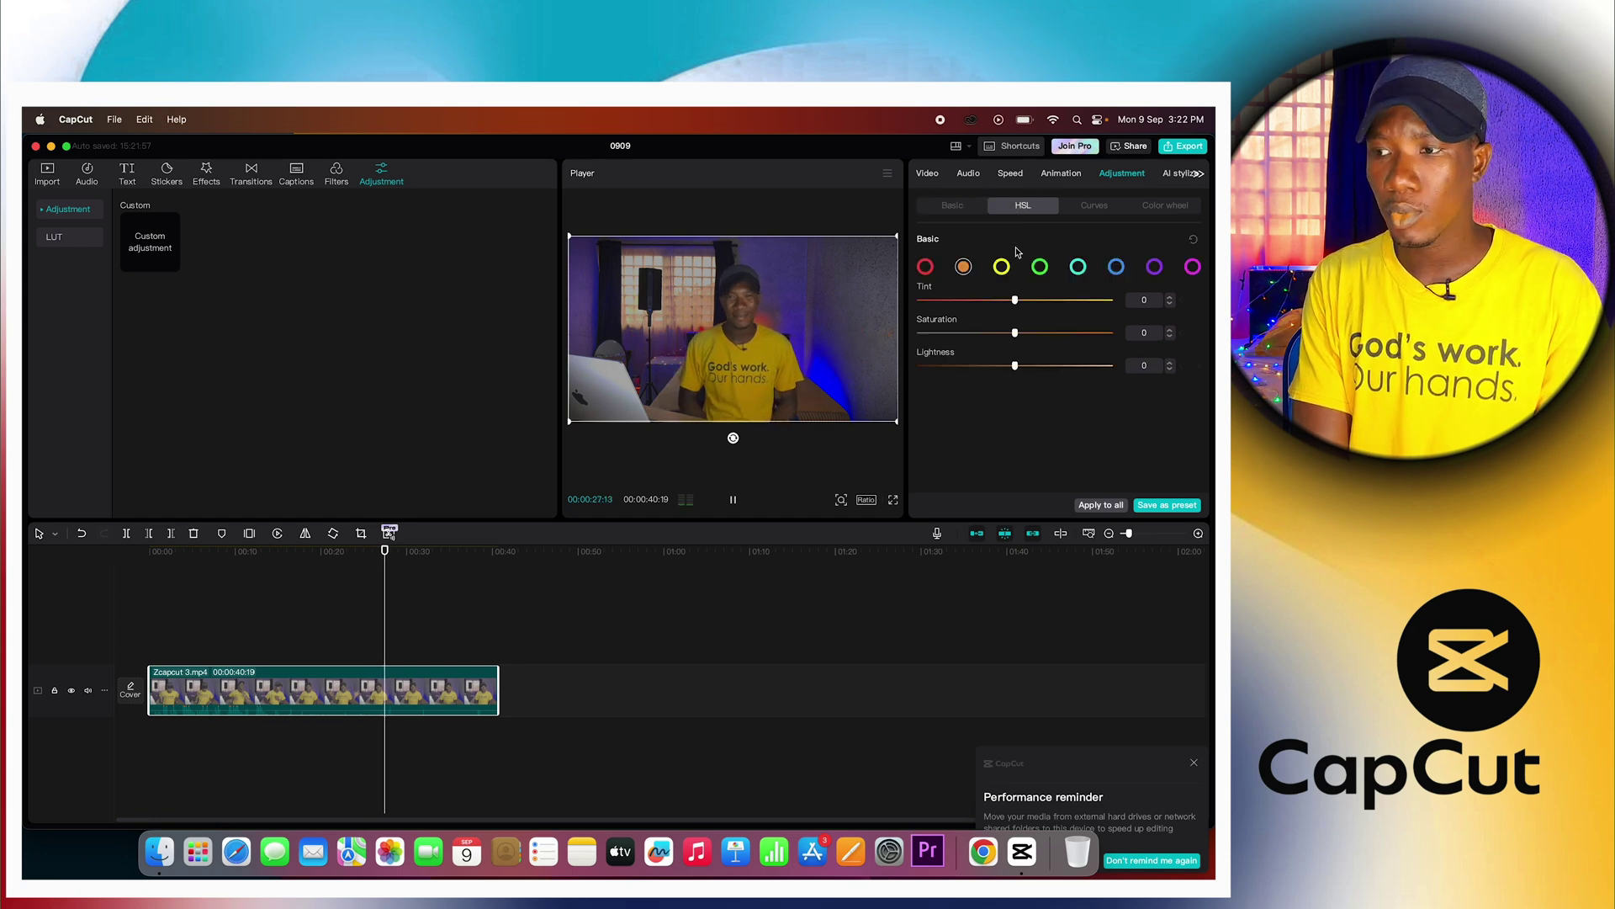
pyautogui.press('space')
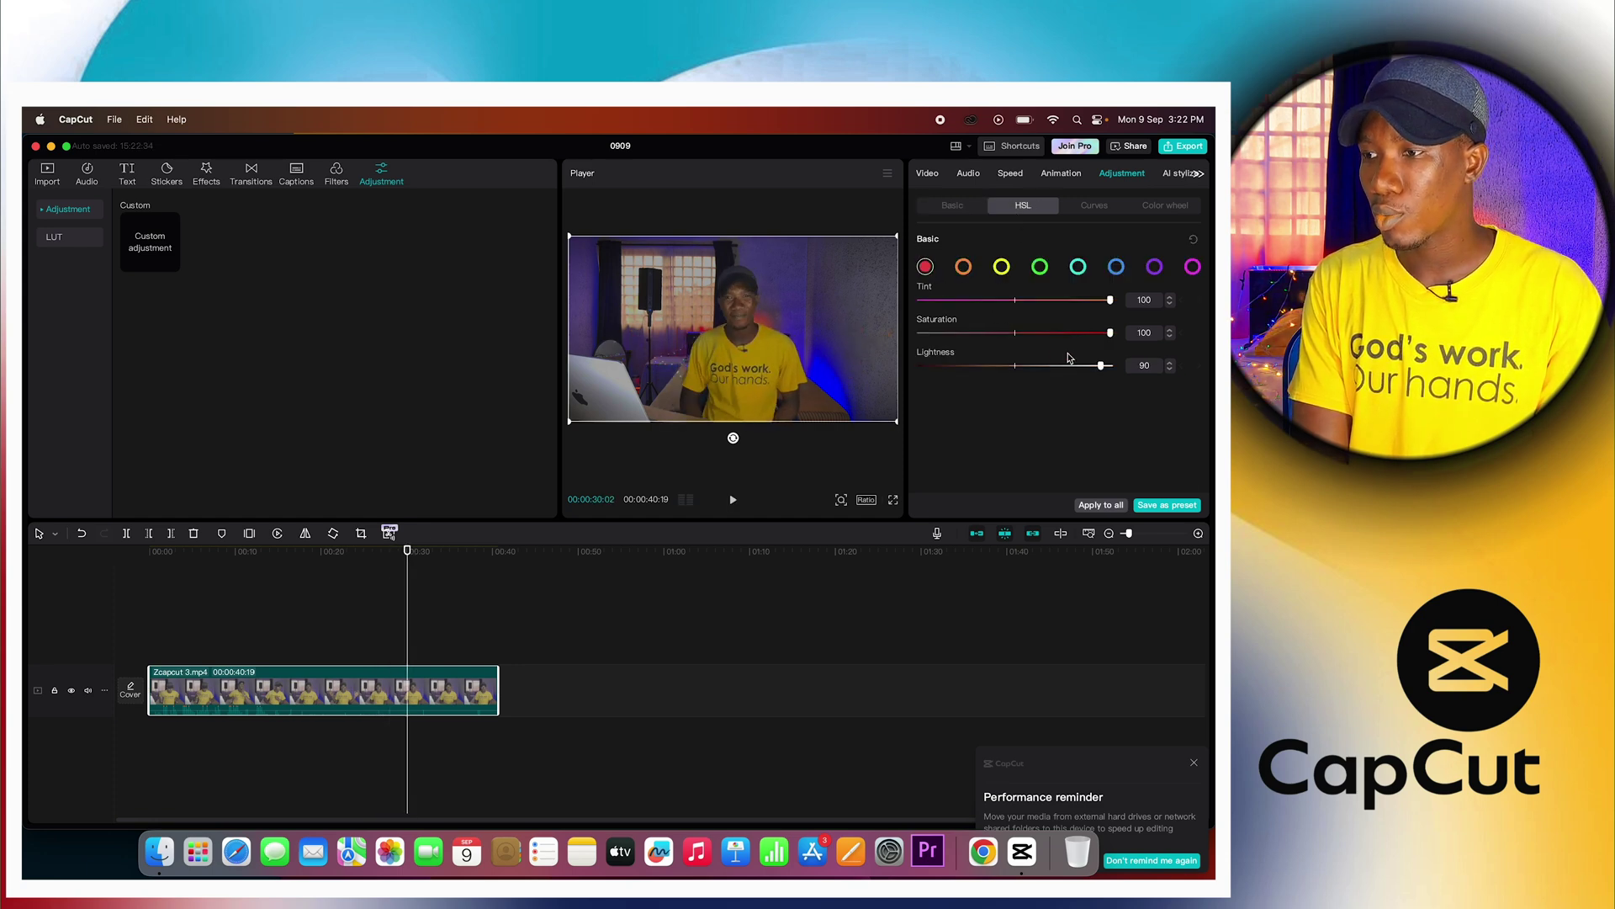